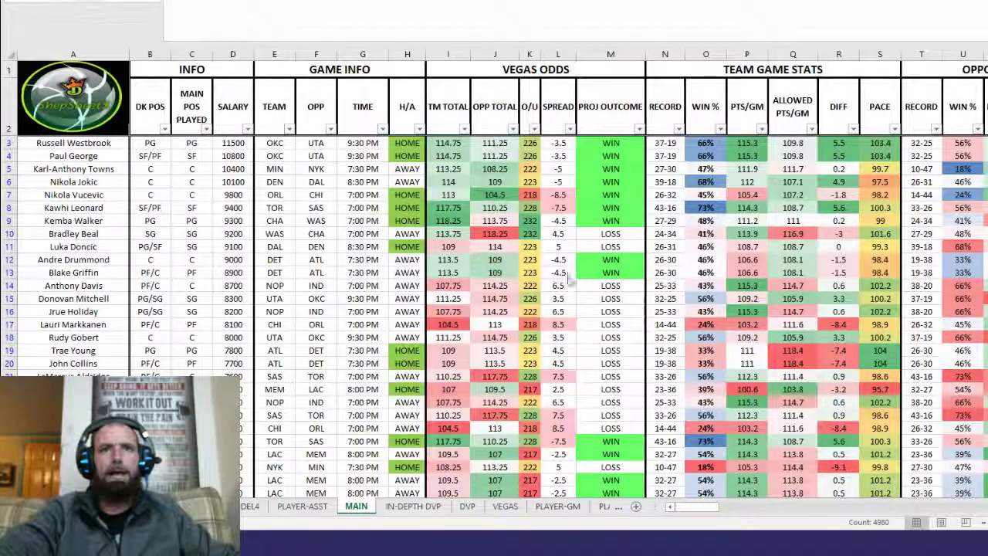
Step: Examine the MAIN sheet's player list, covering salaries, Vegas odds, team game stats and the team and opponent stat rankings
scroll(163, 332, "down", 4)
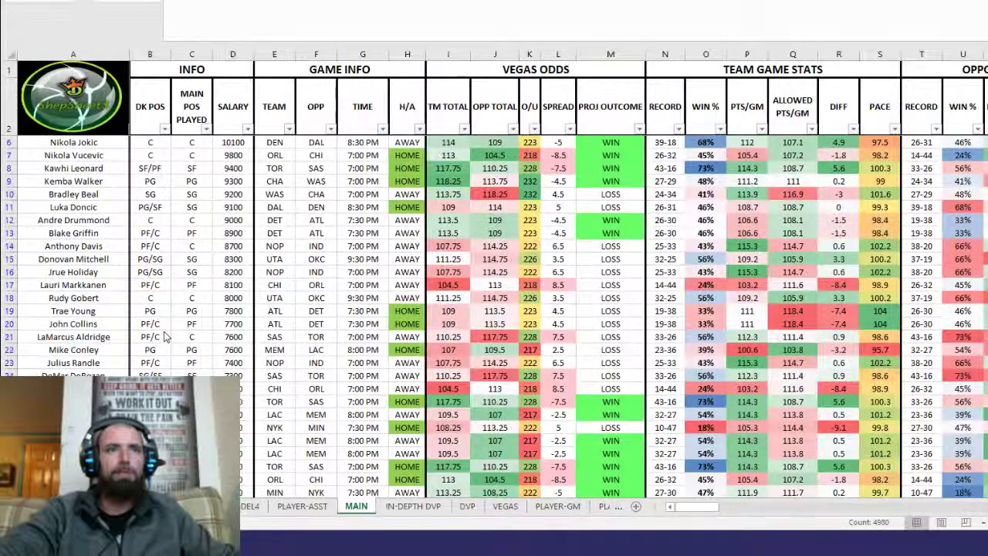
scroll(163, 332, "down", 6)
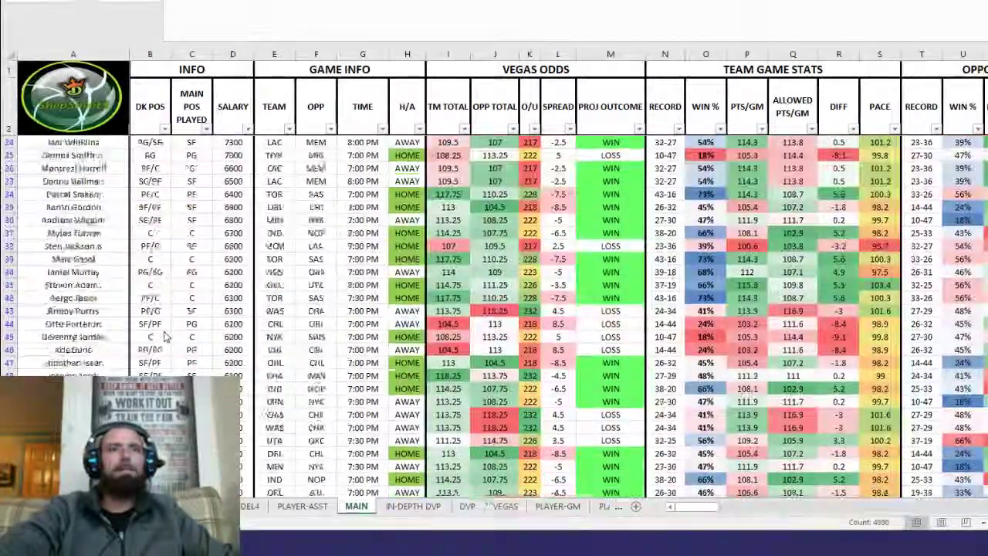
scroll(164, 338, "down", 6)
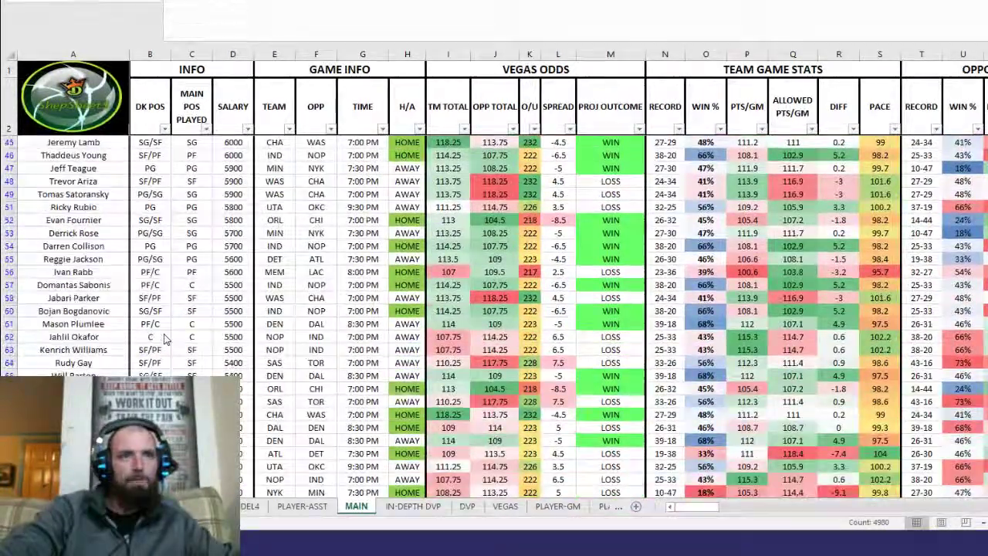
scroll(168, 337, "down", 6)
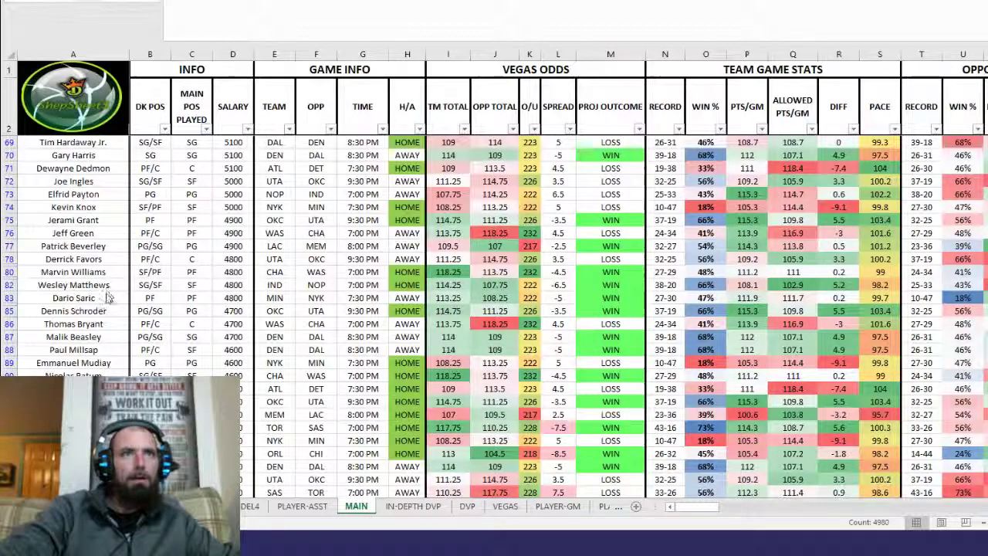
scroll(108, 299, "down", 1)
scroll(109, 299, "down", 4)
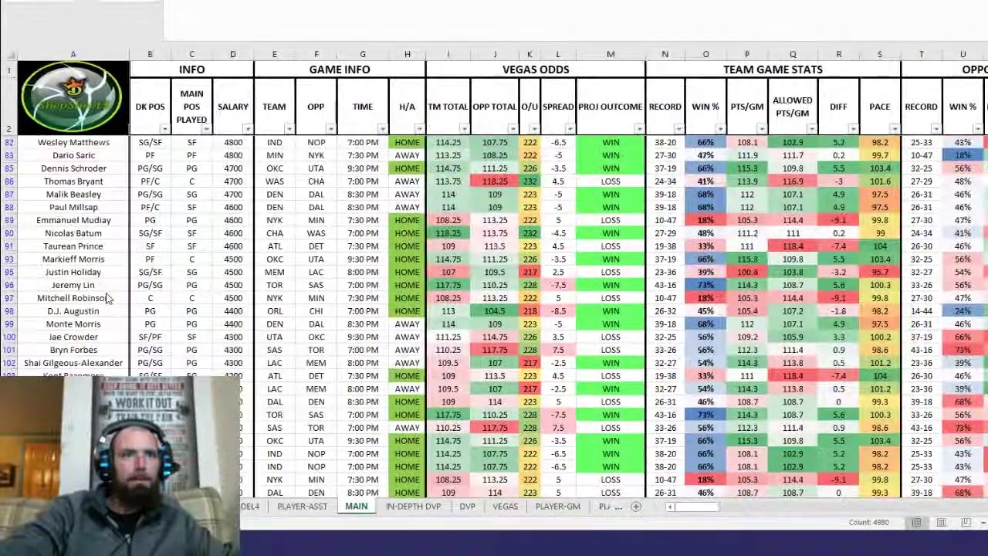
scroll(109, 299, "down", 1)
scroll(112, 301, "up", 16)
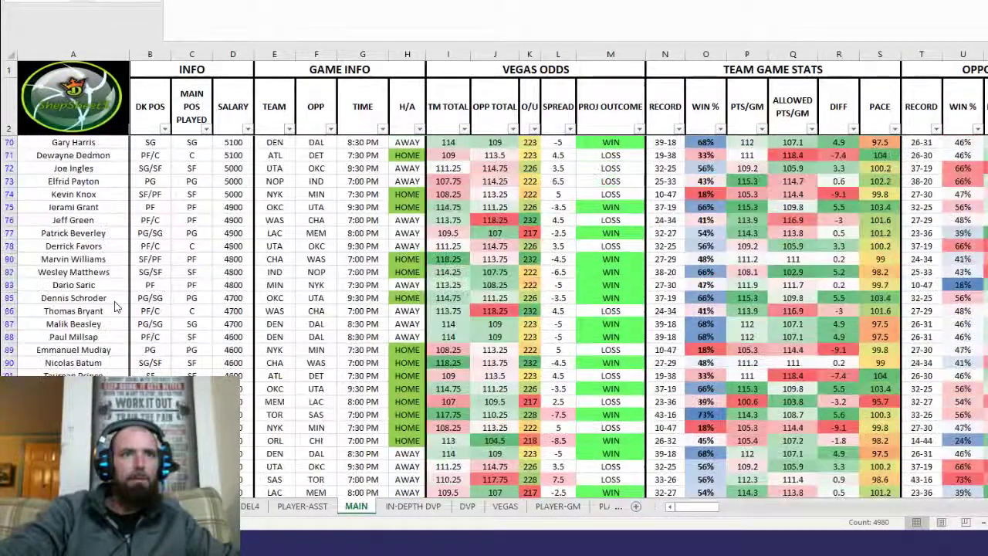
scroll(115, 307, "up", 5)
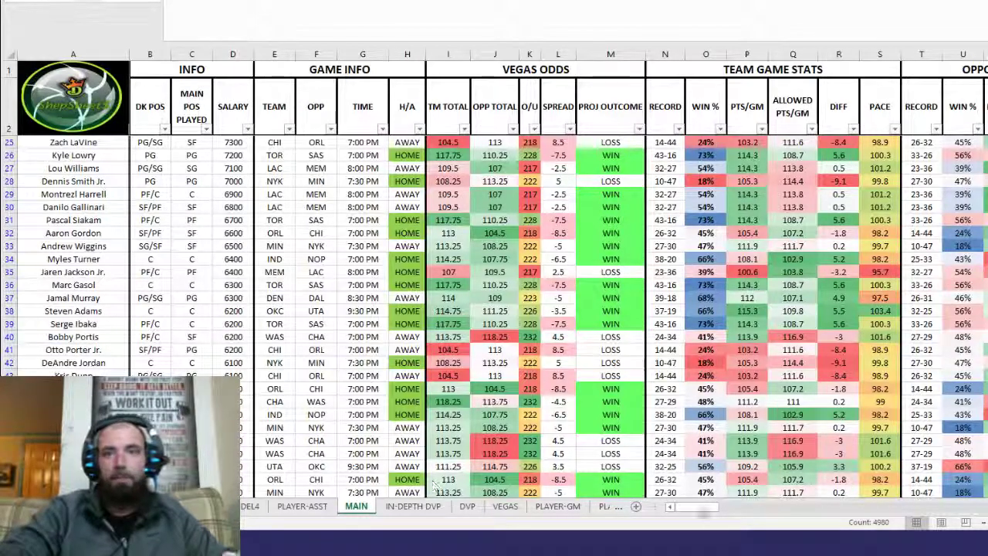
left_click_drag(696, 509, 812, 506)
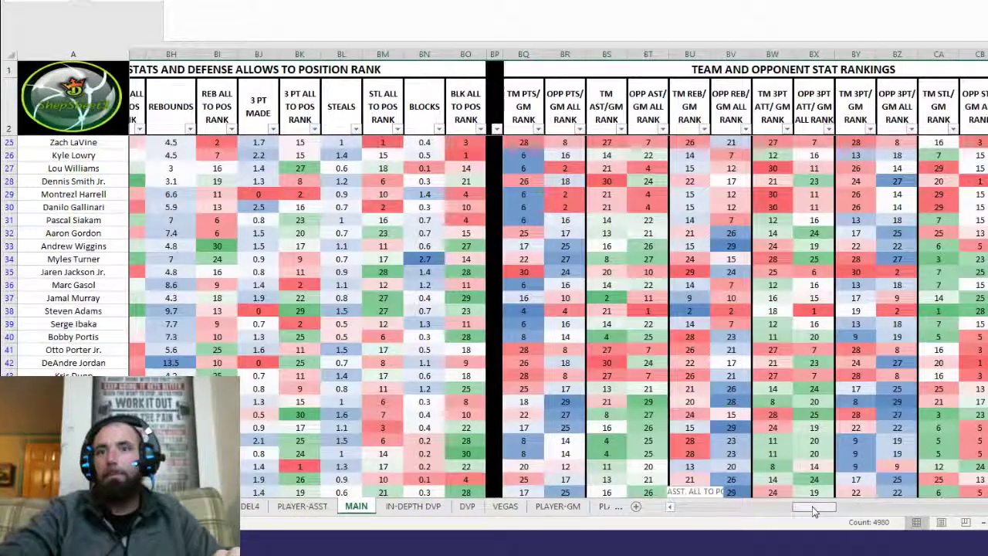
left_click(727, 512)
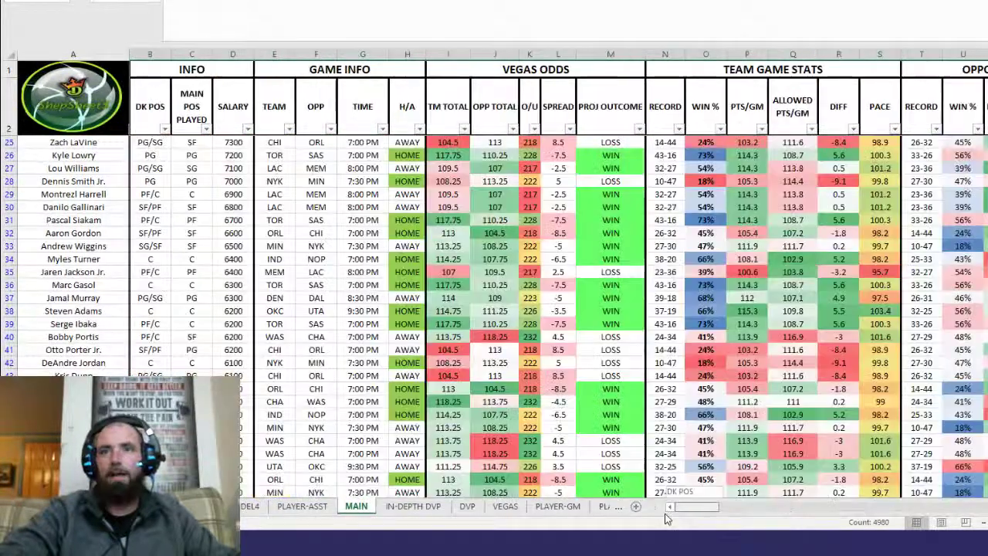
left_click(684, 510)
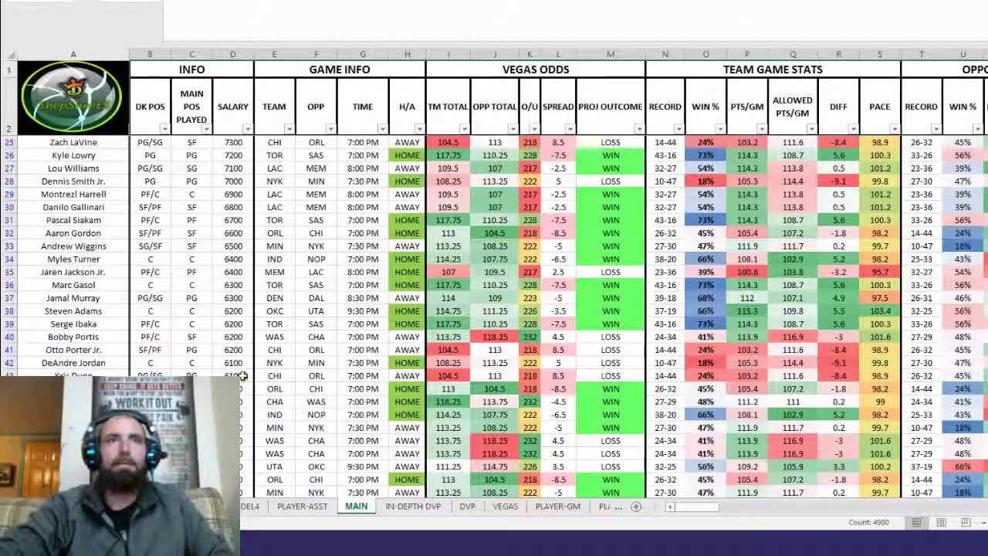
scroll(239, 361, "up", 7)
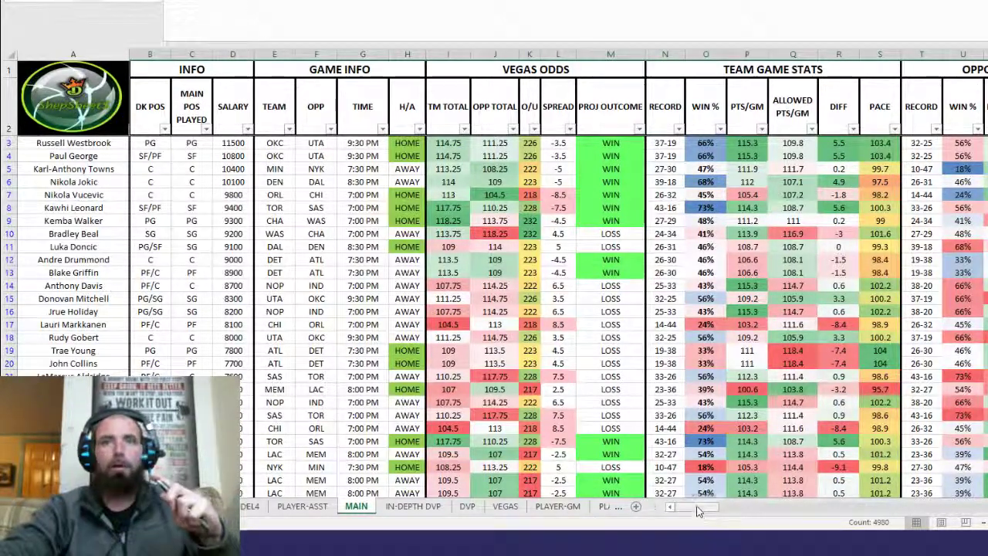
Step: Sort the player list by the PT/$ AVG column under Proj. Averages from largest to smallest
left_click_drag(695, 507, 906, 492)
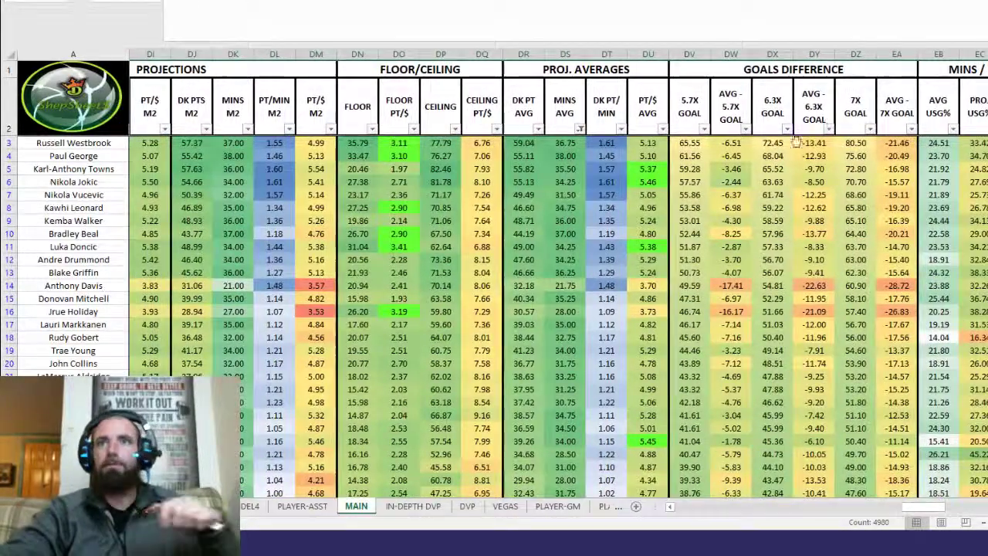
left_click(663, 129)
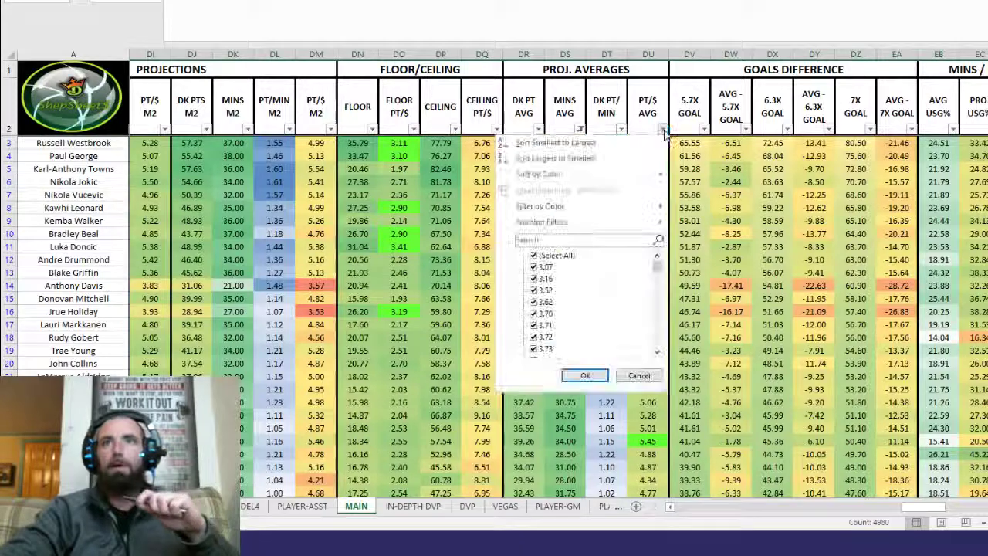
key("Escape")
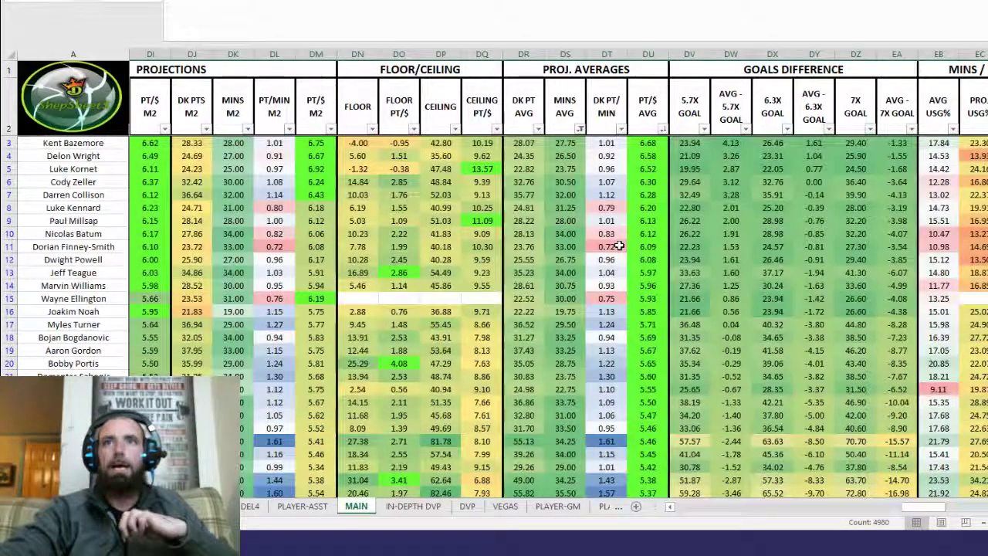
left_click(661, 154)
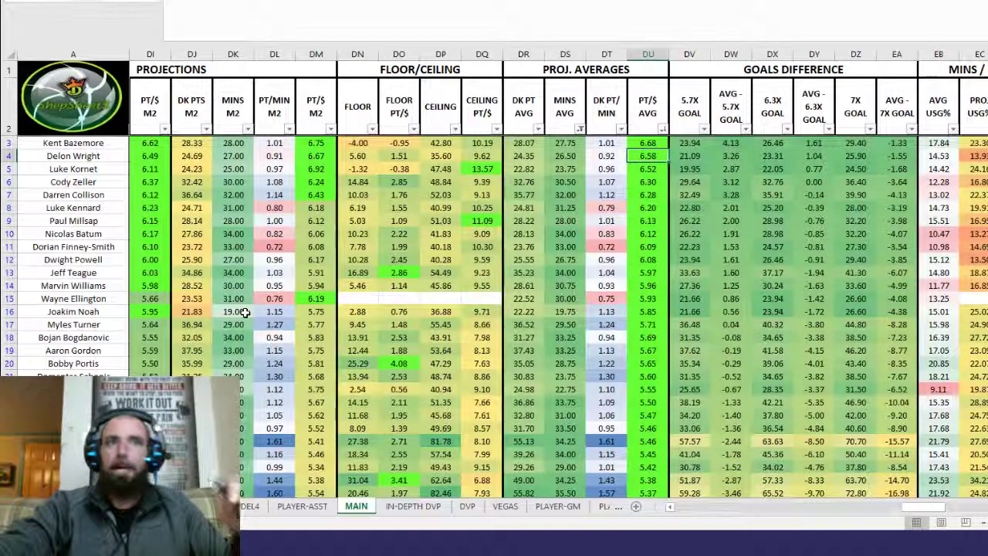
Step: Highlight Dwight Powell's row and examine his goals difference, usage and involvement bumps, upside and algorithm values
left_click(7, 260)
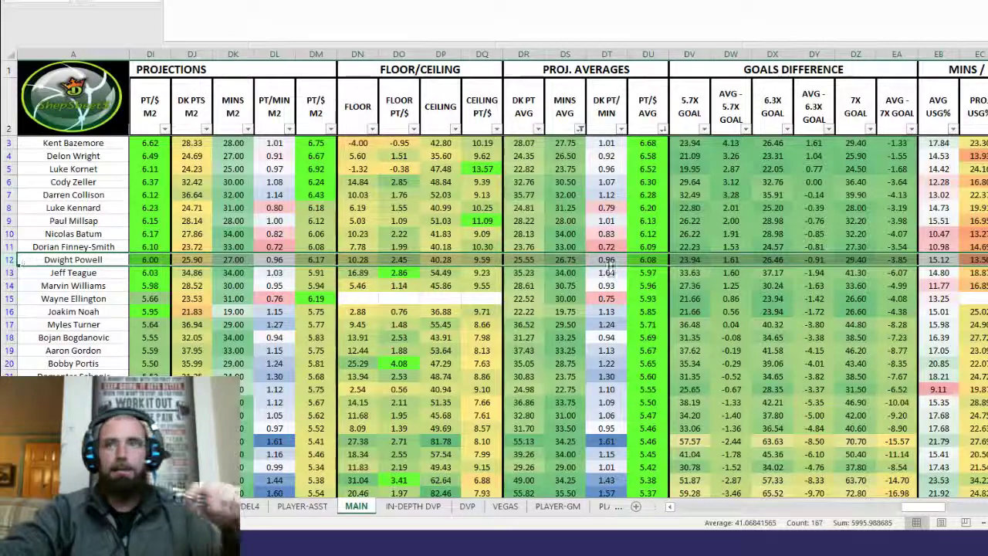
left_click_drag(922, 506, 955, 510)
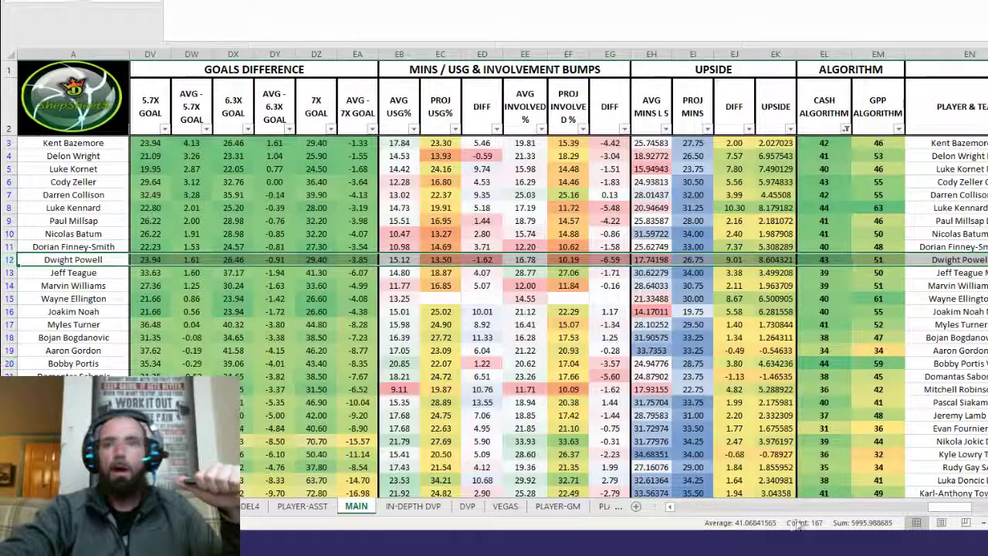
scroll(943, 511, "left", 8)
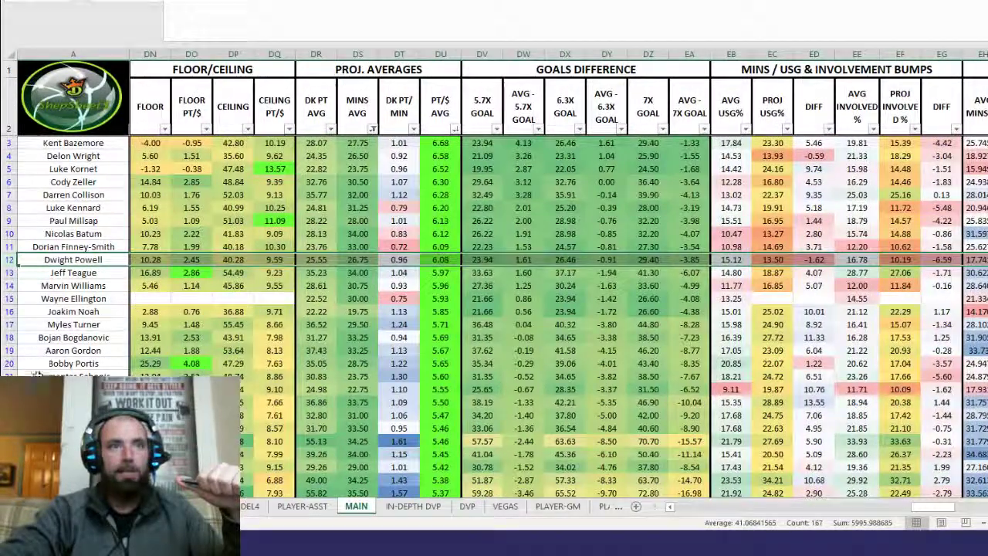
Step: Highlight Bobby Portis's row and examine his projected averages, stats versus opponent, game info and percentage played at each position with DVP ranks
left_click(14, 362)
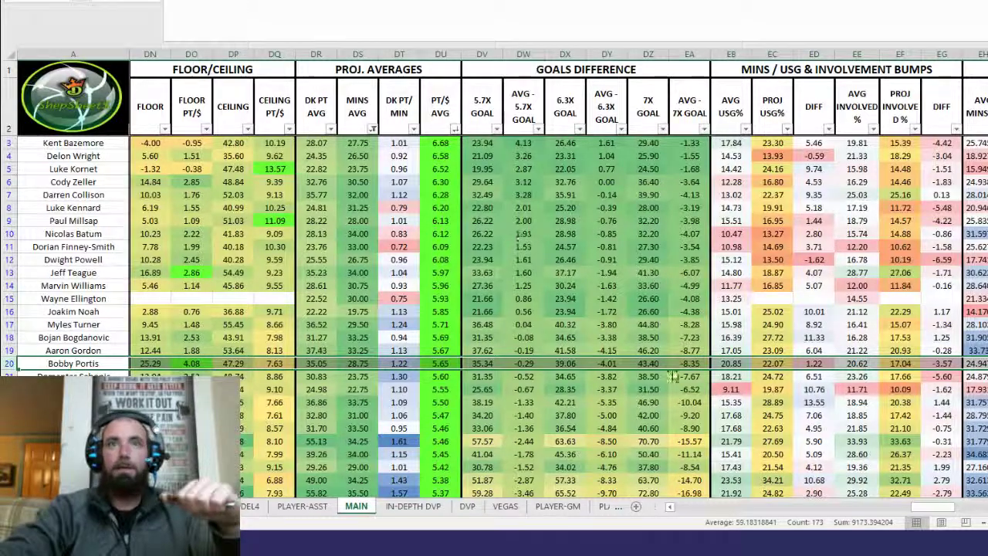
left_click(888, 507)
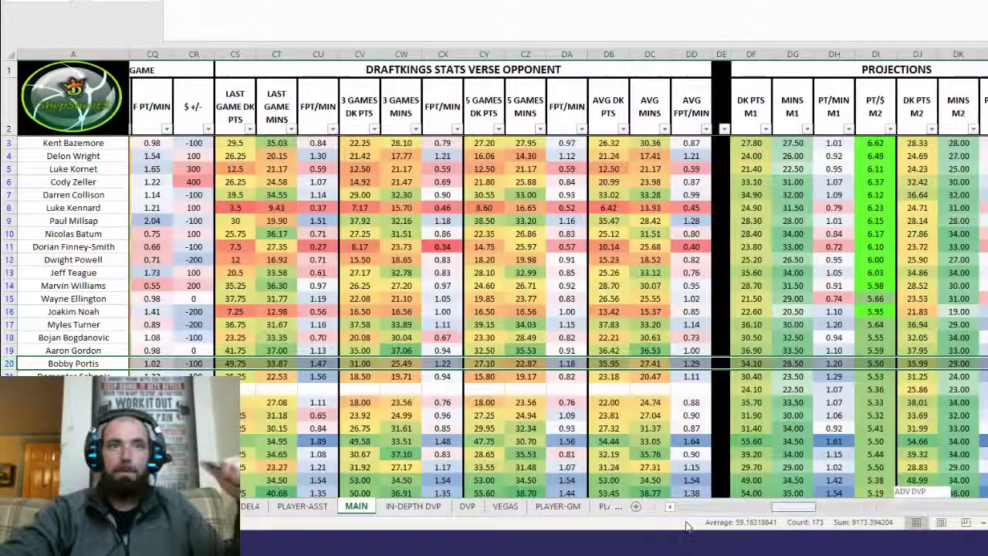
key("Home")
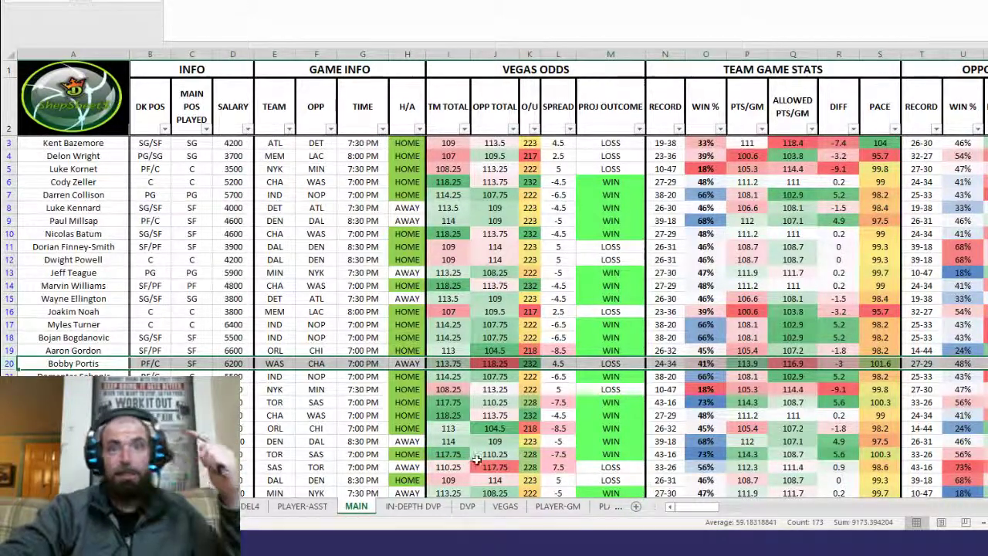
left_click_drag(694, 514, 751, 515)
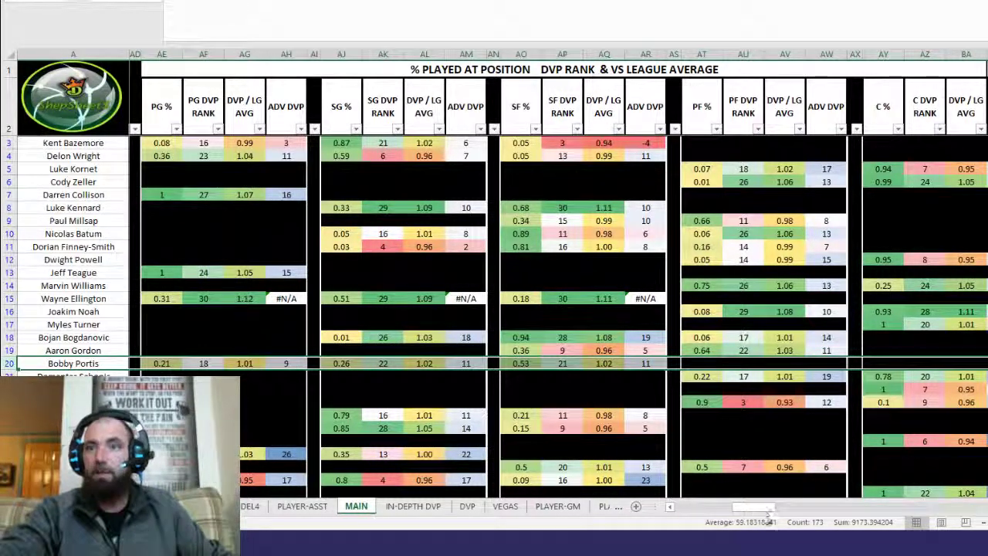
left_click_drag(757, 511, 762, 509)
left_click(216, 363)
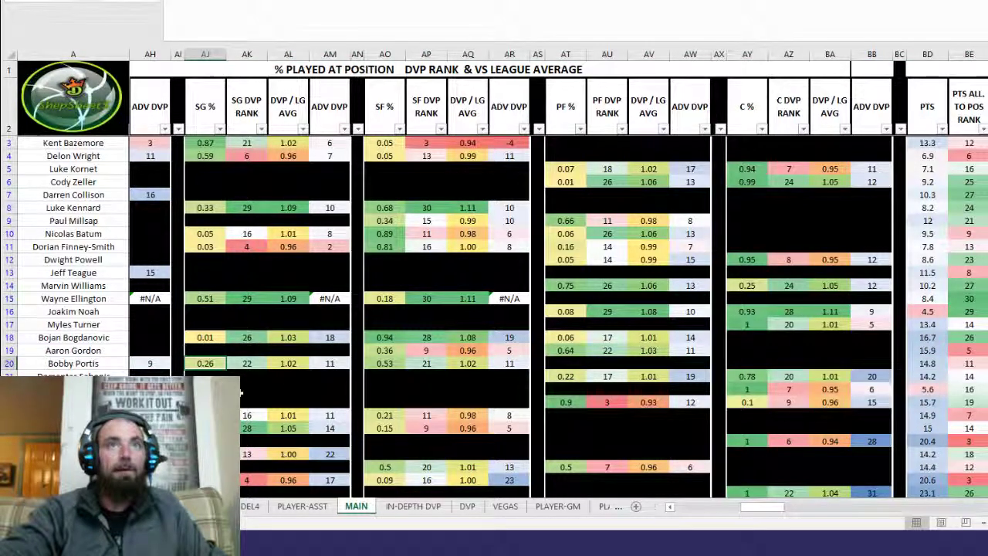
Step: Sort the player list by the Cash Algorithm column from largest to smallest
left_click_drag(768, 509, 908, 508)
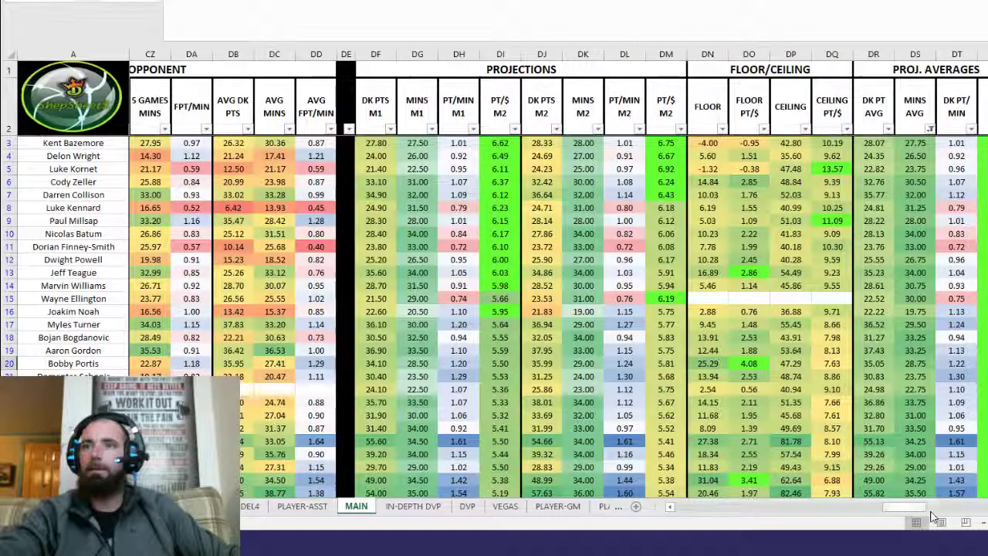
left_click_drag(912, 516, 951, 521)
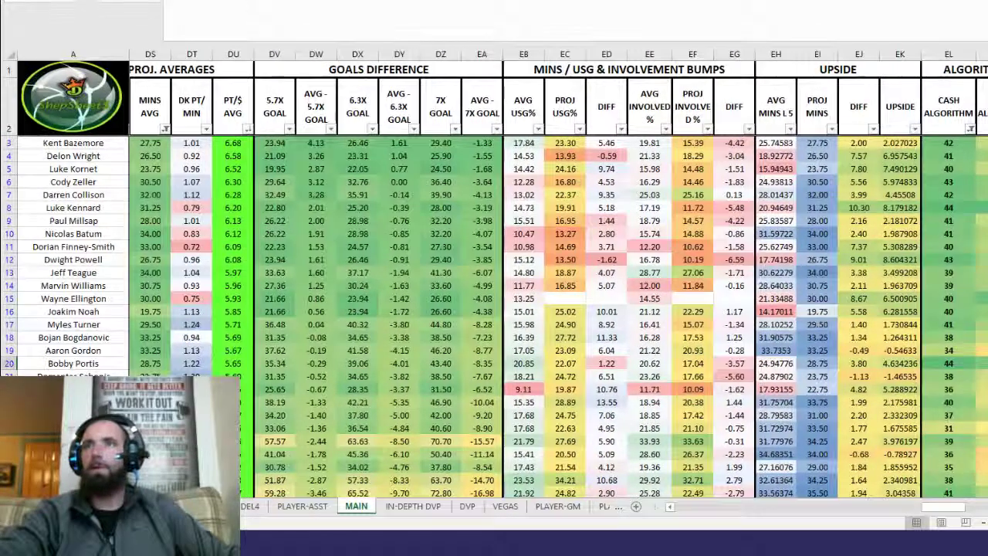
left_click(971, 129)
left_click(933, 161)
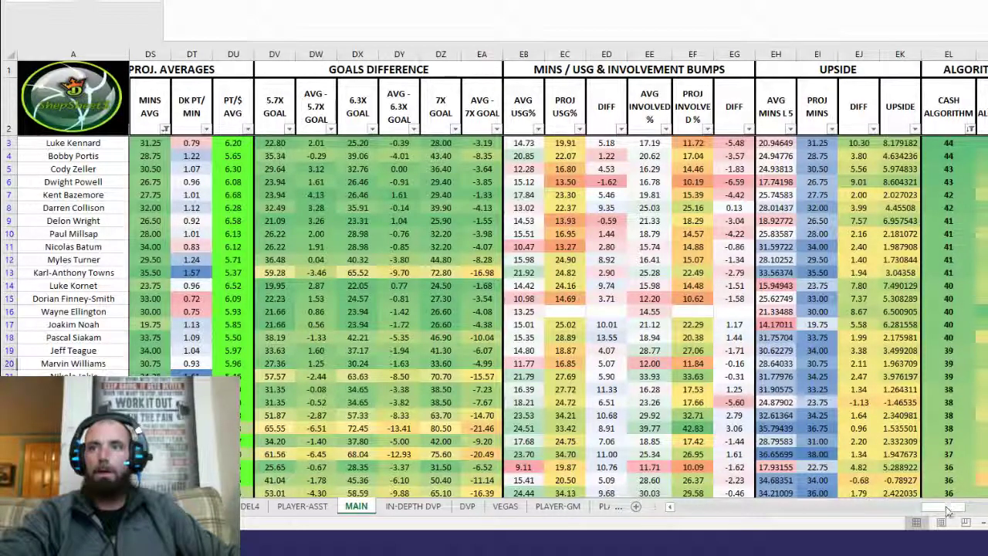
Step: Examine the re-sorted players' DVP ranks, player stats, team rankings, season averages, projections, upside, algorithm scores and status columns
left_click_drag(942, 507, 764, 522)
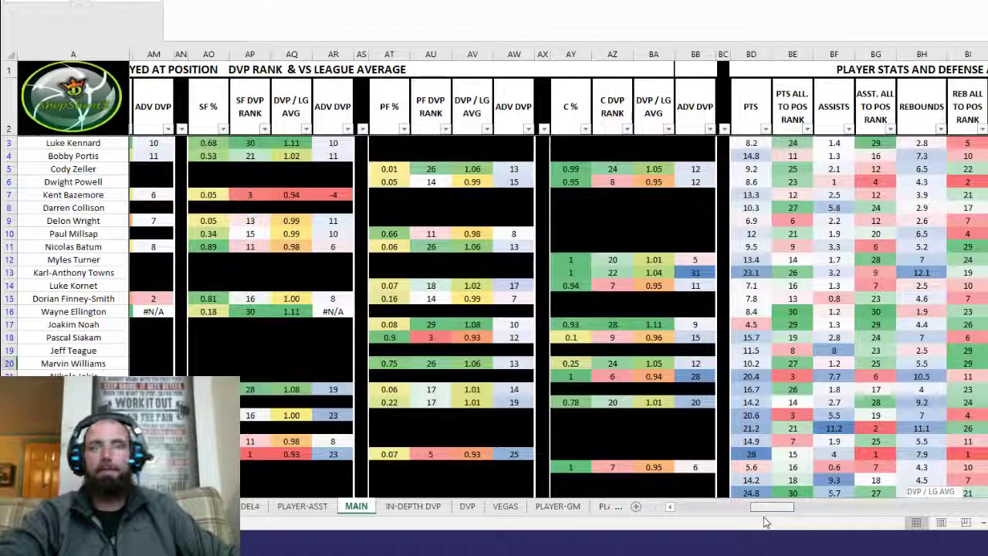
left_click_drag(766, 522, 788, 522)
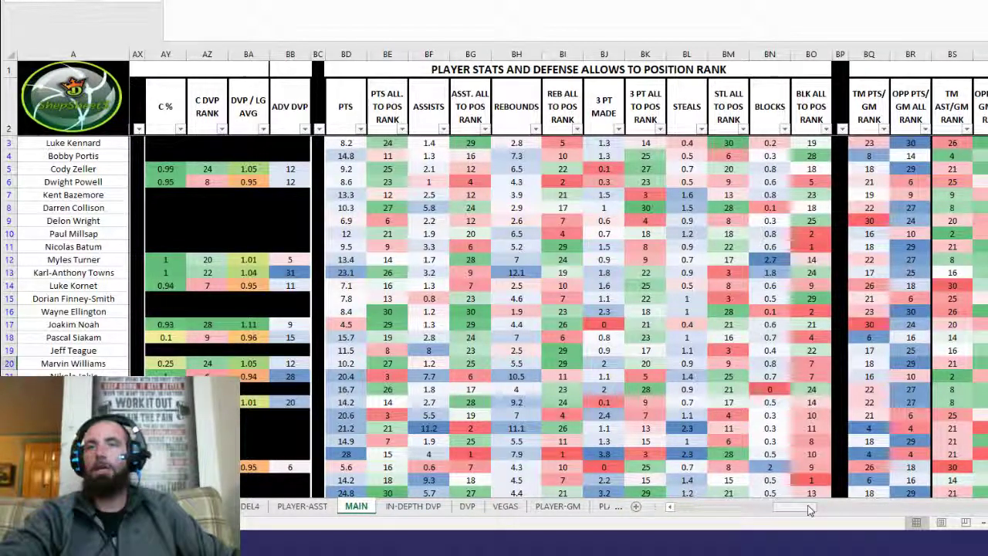
left_click_drag(809, 510, 842, 514)
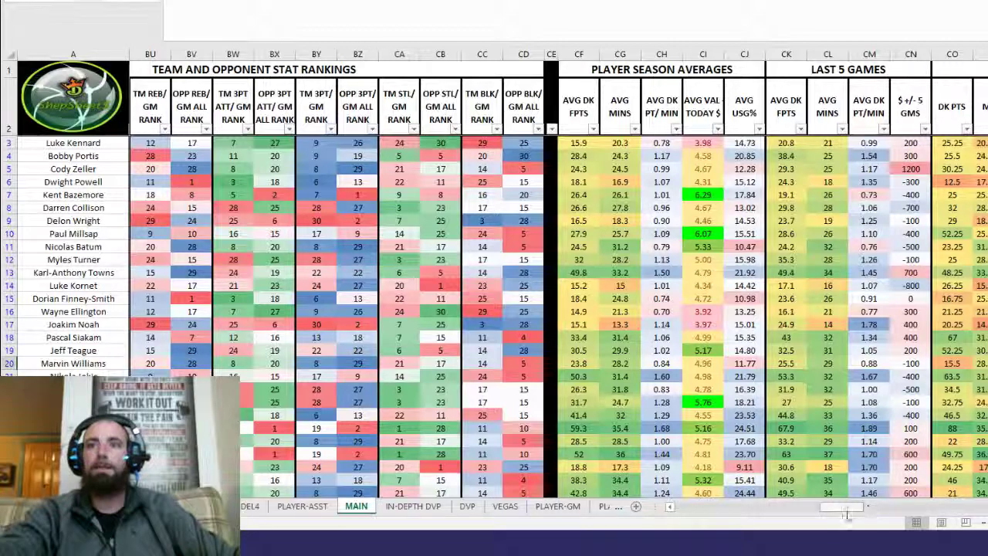
left_click_drag(842, 509, 924, 513)
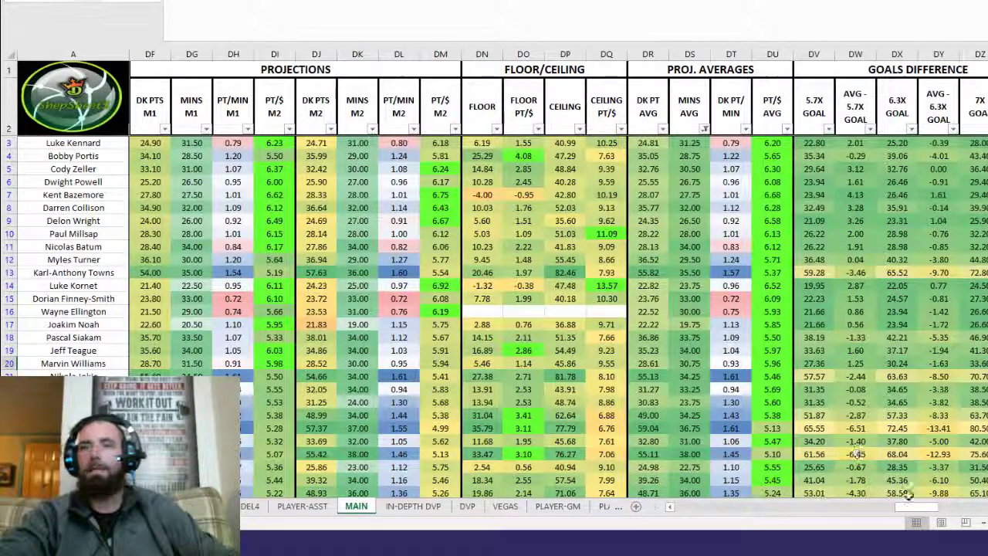
left_click_drag(915, 514, 958, 521)
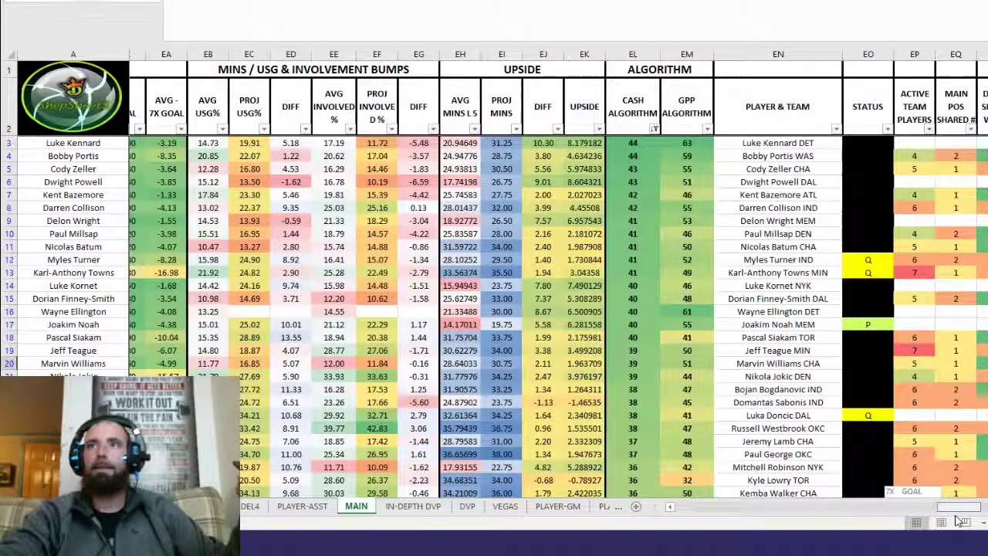
left_click_drag(957, 522, 945, 522)
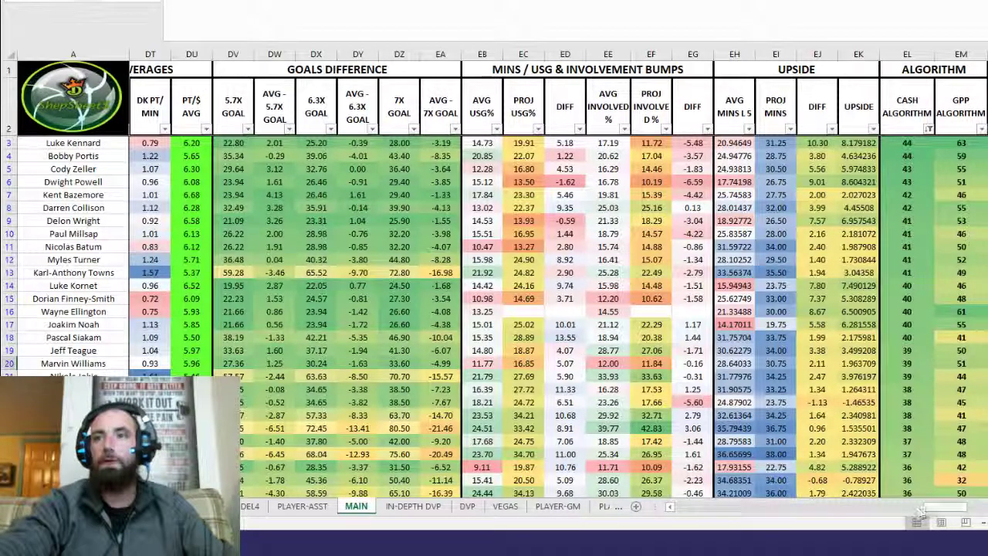
Step: Review the sorted players' salary and game info, and examine projections, floor/ceiling and goals difference for players further down the list
left_click_drag(944, 508, 683, 516)
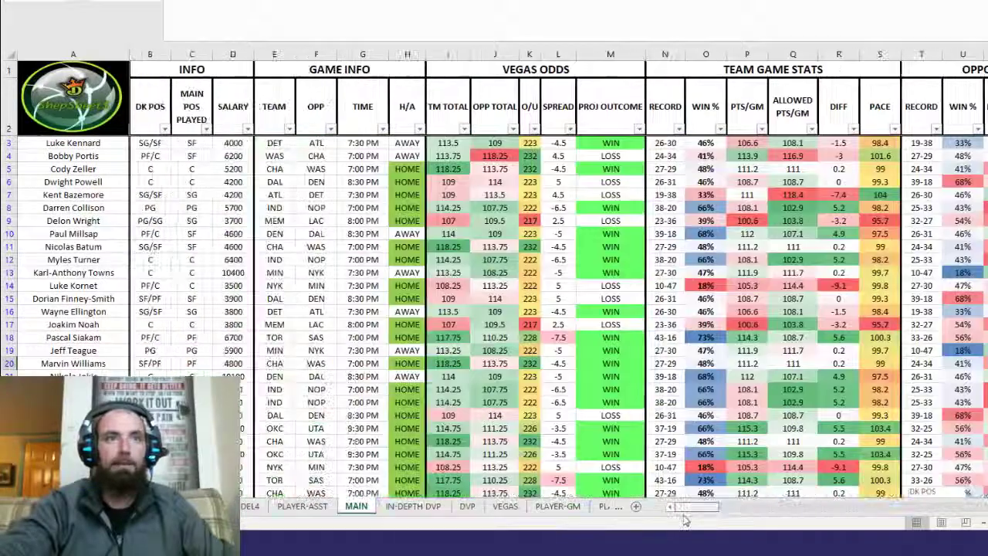
left_click(762, 511)
left_click_drag(761, 512, 915, 523)
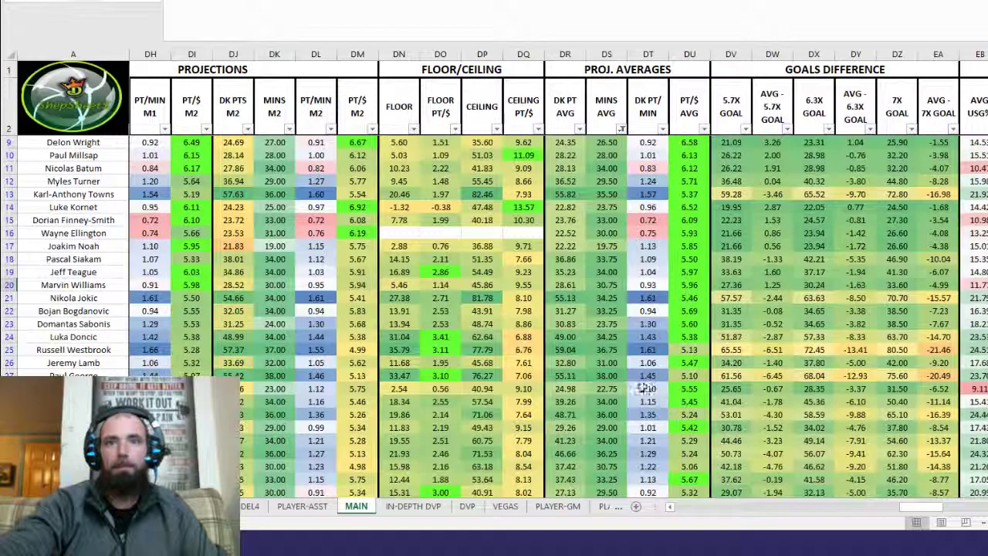
scroll(532, 430, "down", 2)
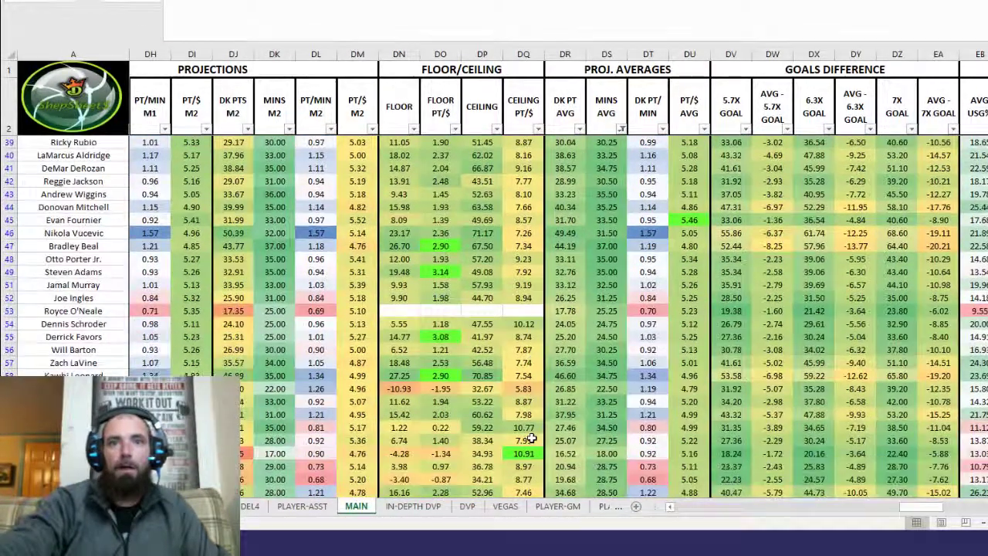
Step: Review the projections, floor/ceiling, projected averages and goals difference of the players throughout the Cash Algorithm ranking
scroll(532, 438, "down", 2)
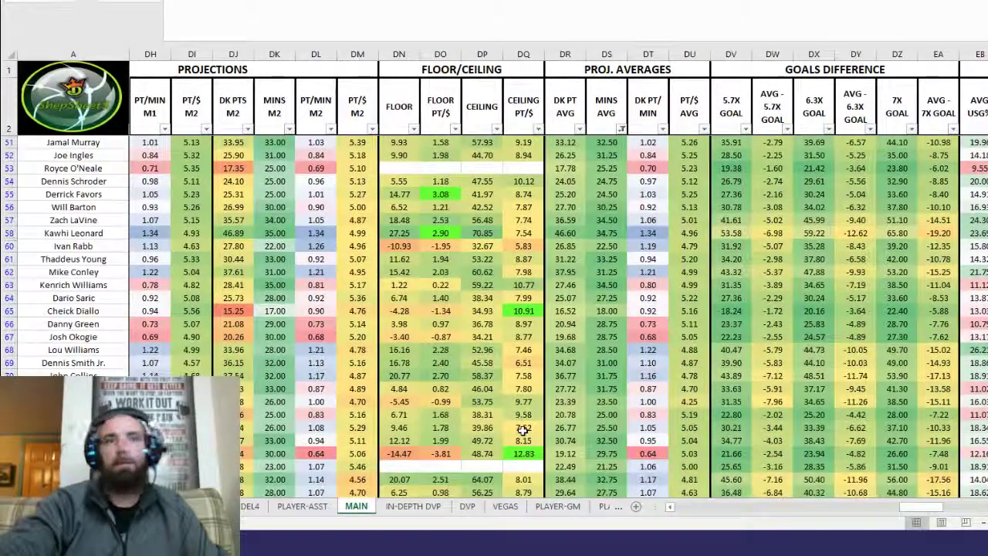
scroll(481, 315, "down", 5)
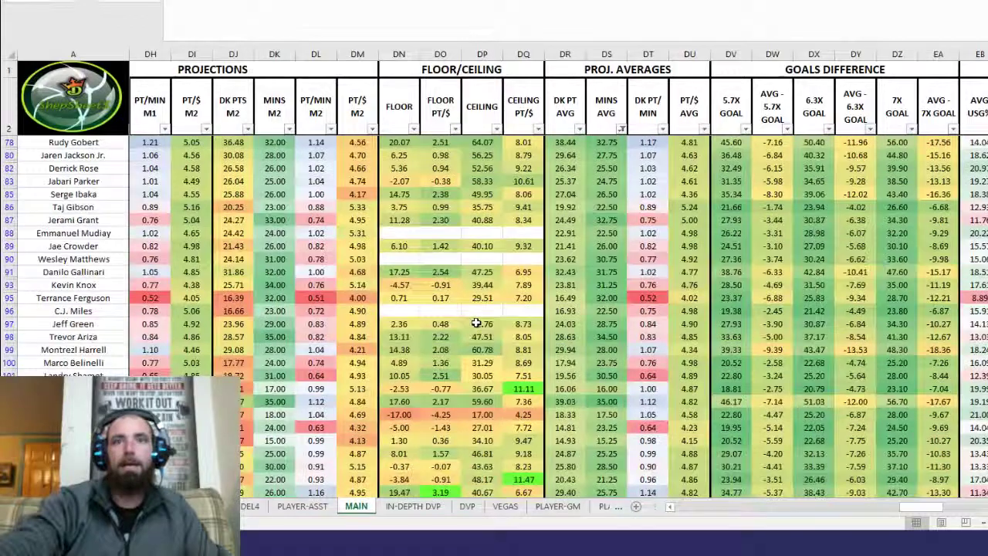
scroll(477, 323, "down", 3)
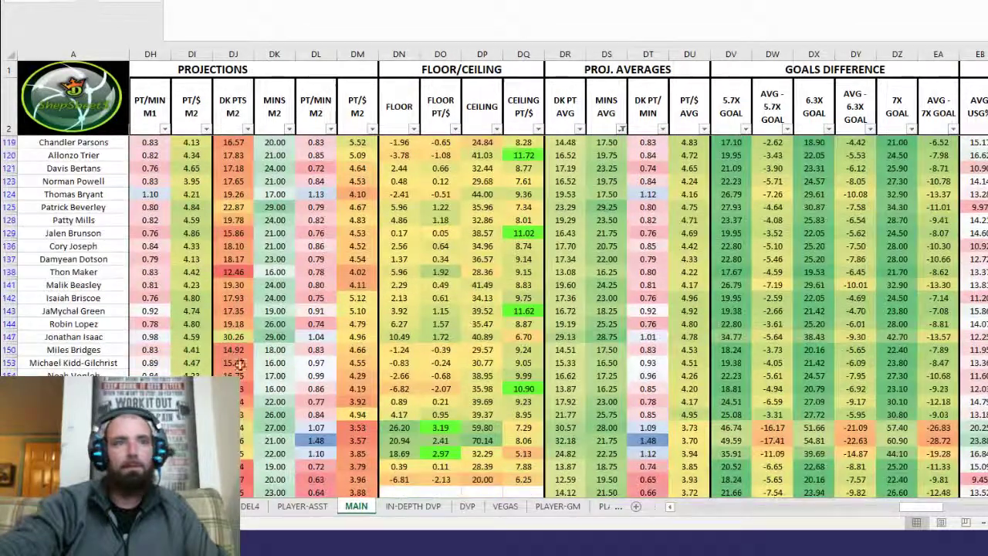
scroll(451, 358, "down", 3)
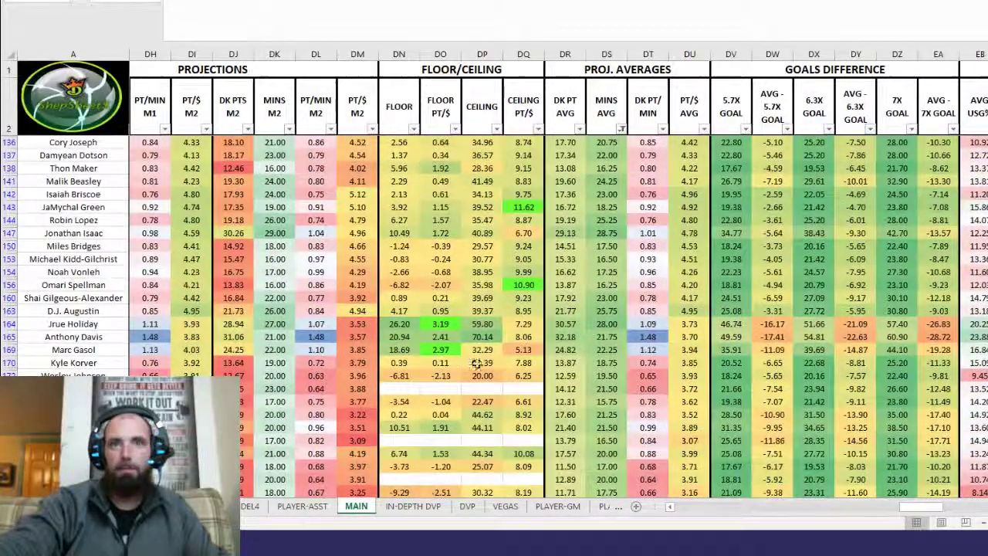
scroll(481, 366, "down", 2)
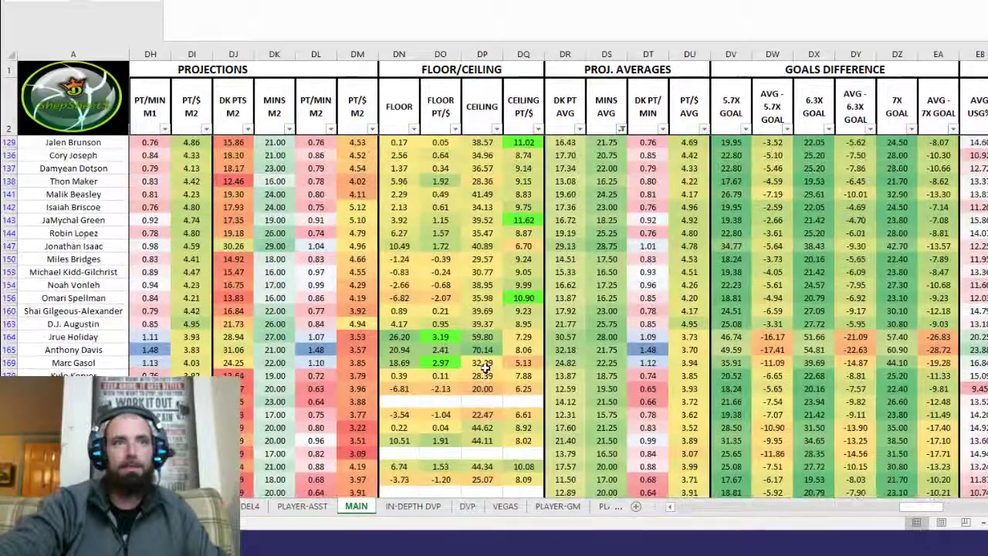
scroll(485, 369, "up", 4)
scroll(531, 392, "up", 20)
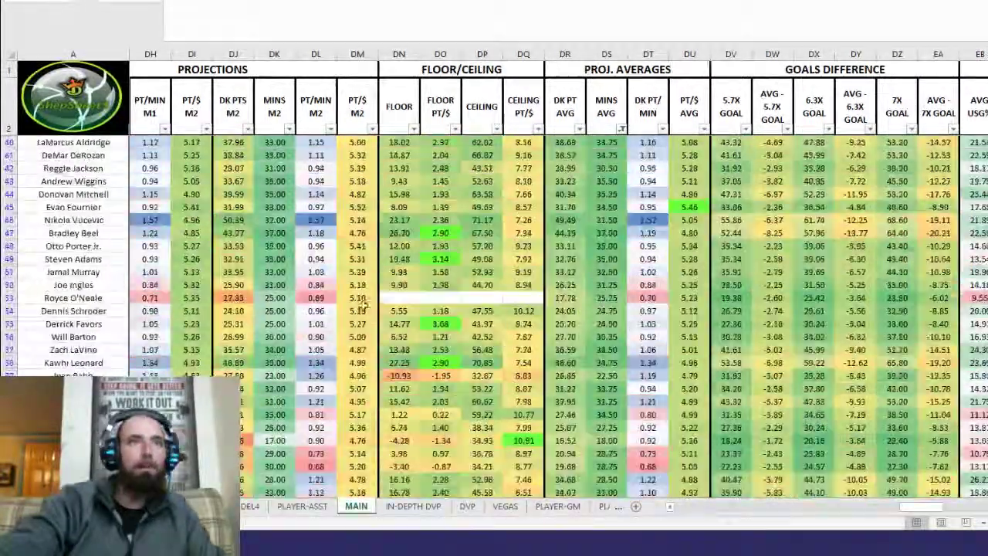
scroll(394, 279, "up", 6)
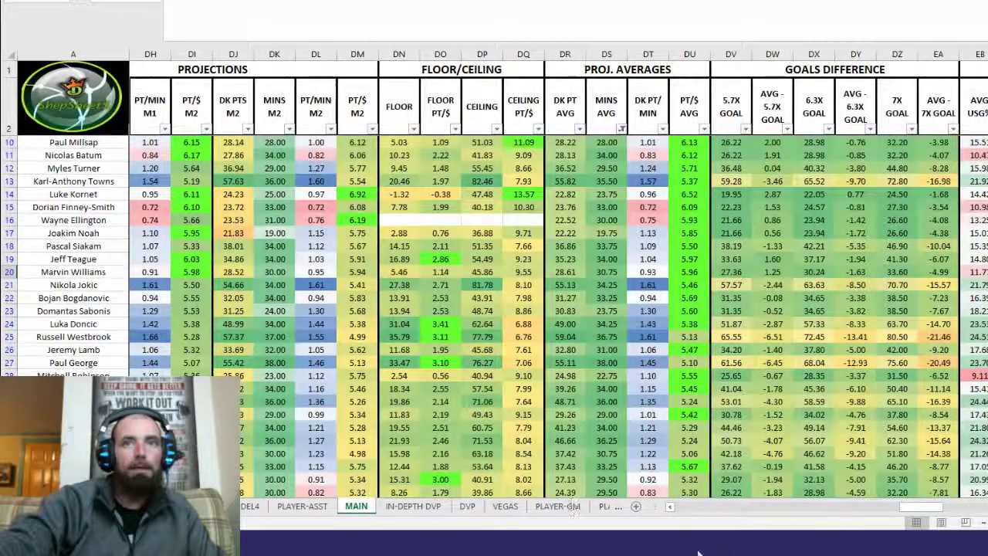
Step: Highlight Paul George's row and examine his DraftKings stats versus opponent alongside his projections
left_click(6, 363)
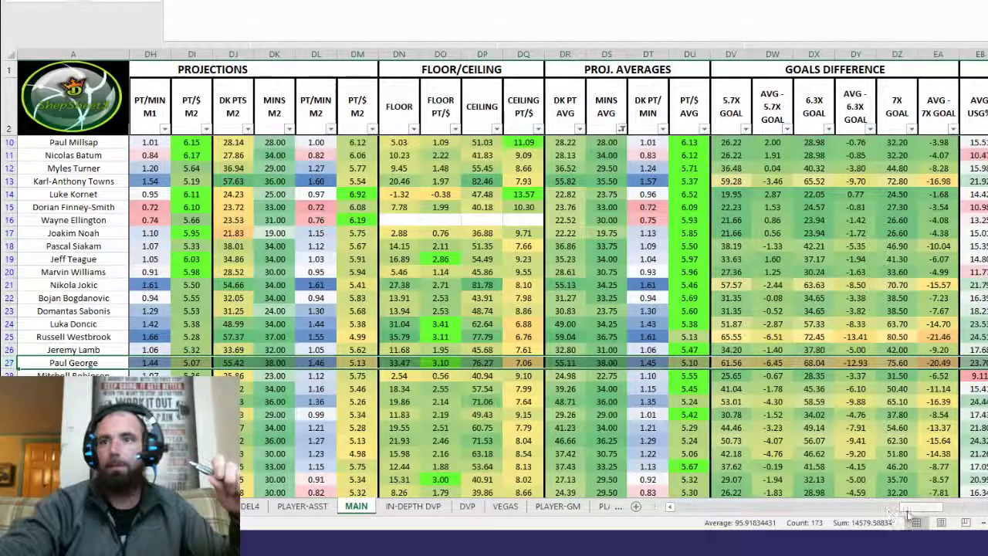
left_click_drag(916, 507, 871, 514)
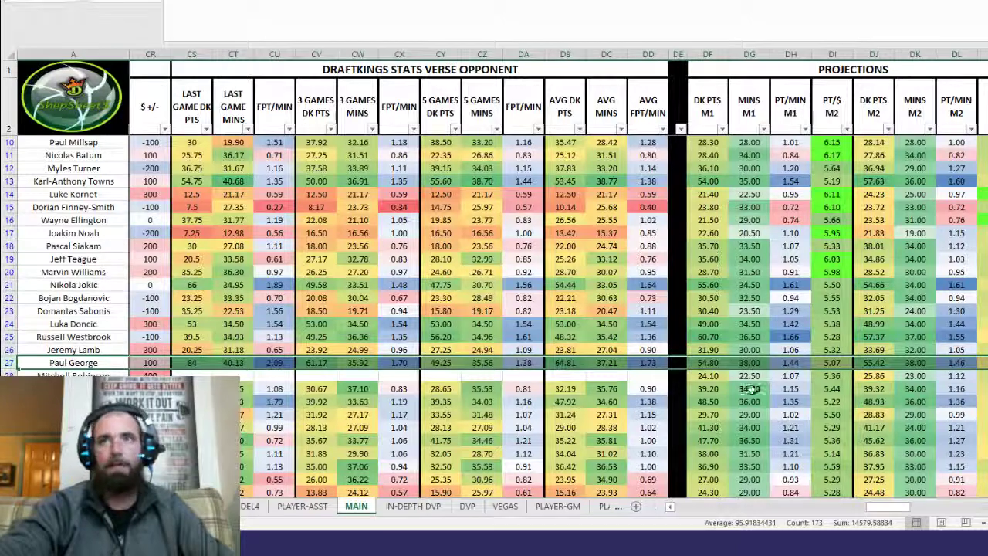
scroll(474, 276, "up", 3)
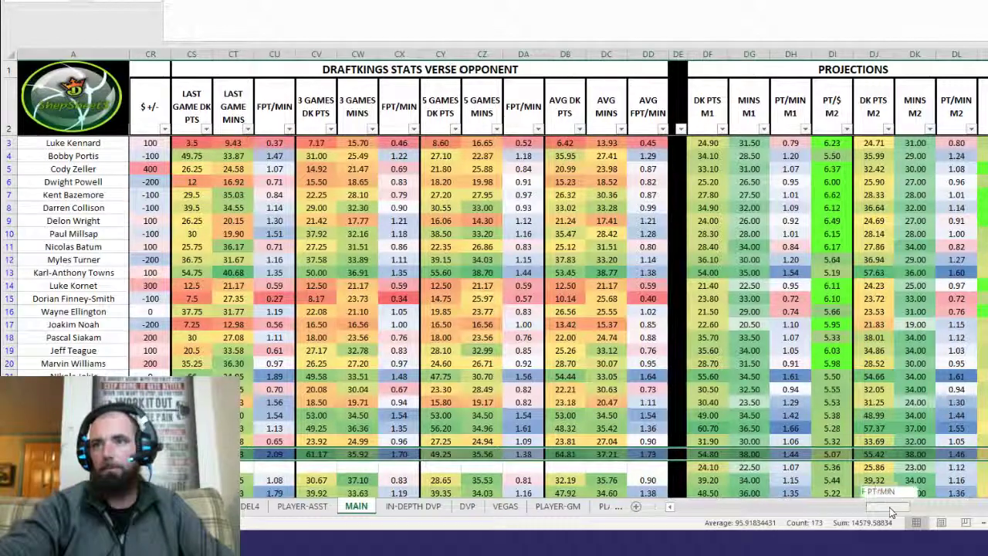
Step: Examine the goals difference, minutes, usage and involvement bumps, upside and algorithm scores throughout the player list
left_click_drag(890, 508, 901, 481)
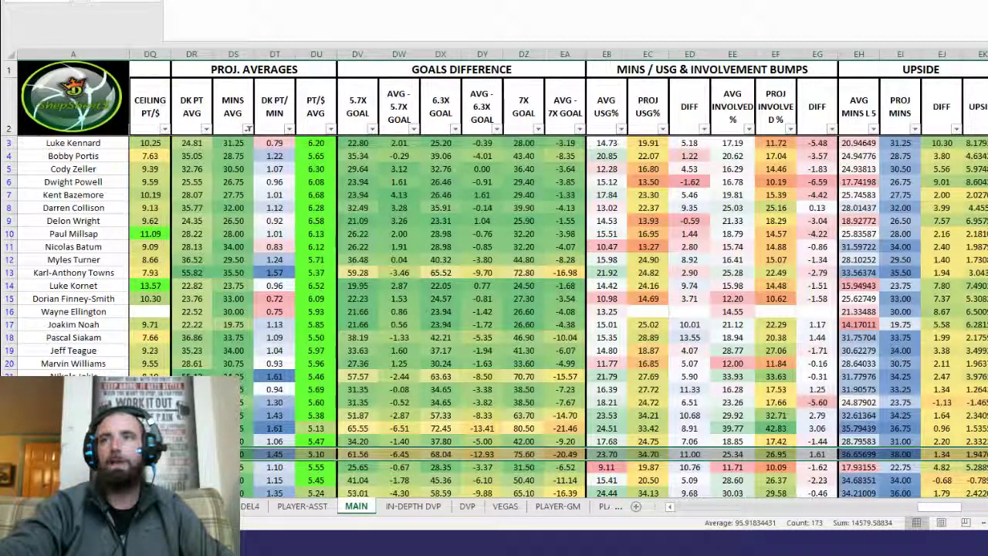
scroll(494, 309, "down", 13)
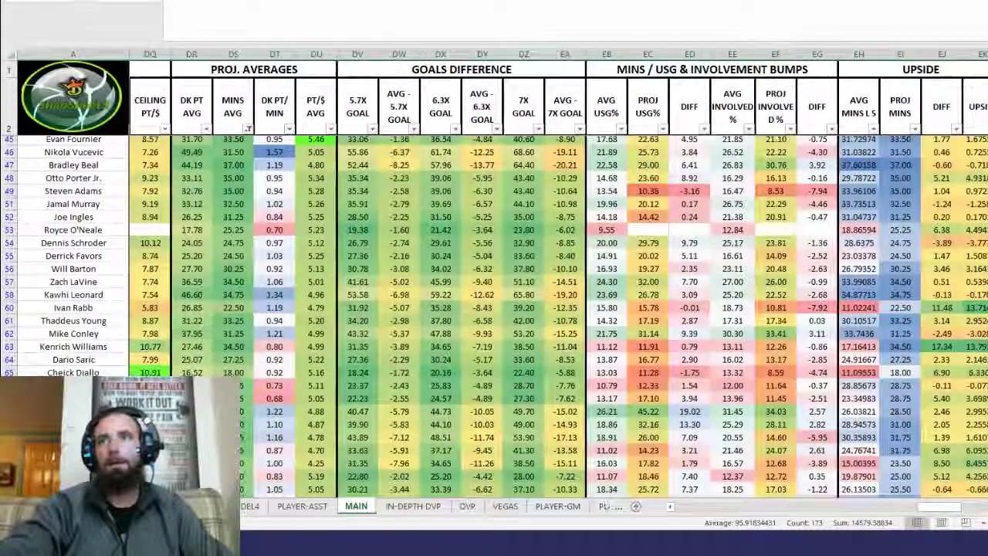
scroll(494, 308, "up", 3)
scroll(494, 316, "up", 1)
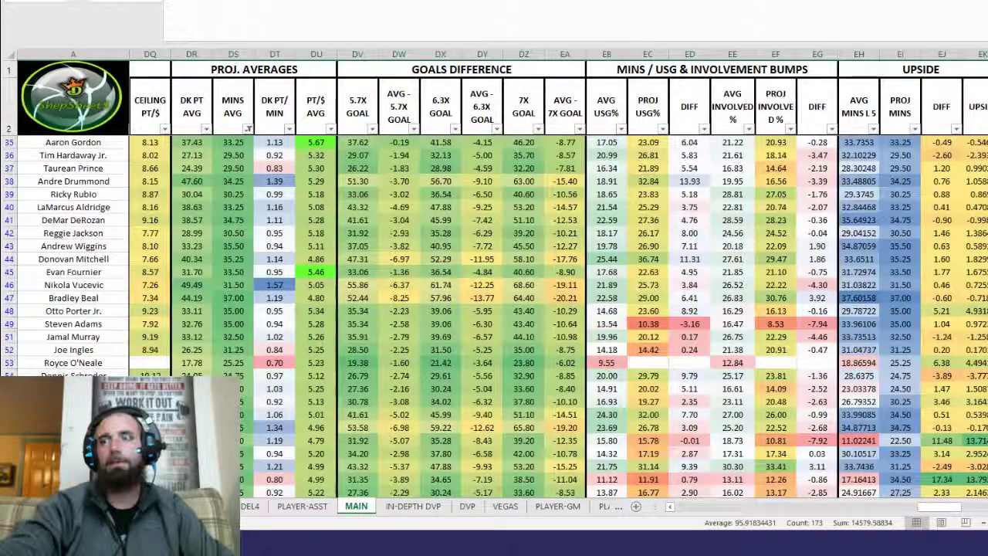
scroll(494, 309, "up", 10)
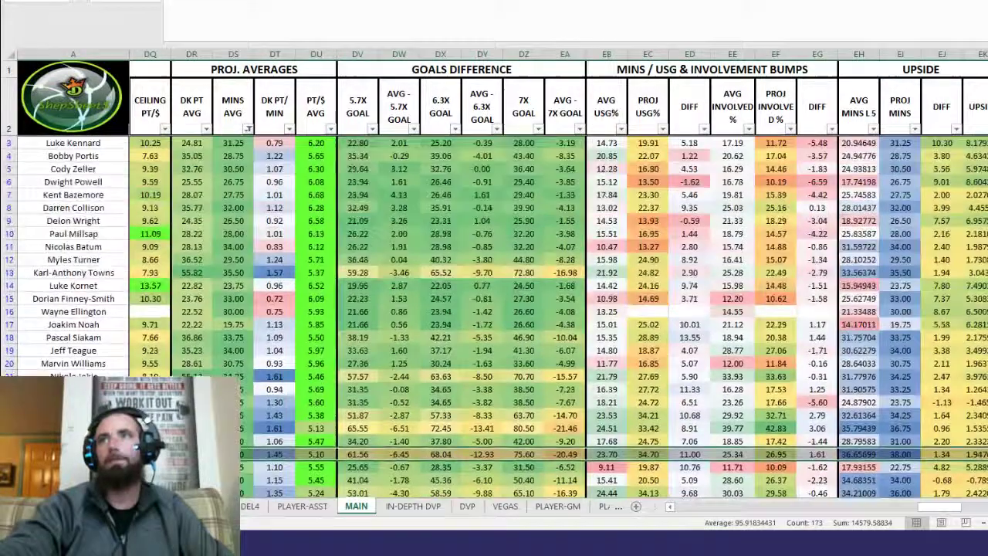
scroll(933, 494, "right", 5)
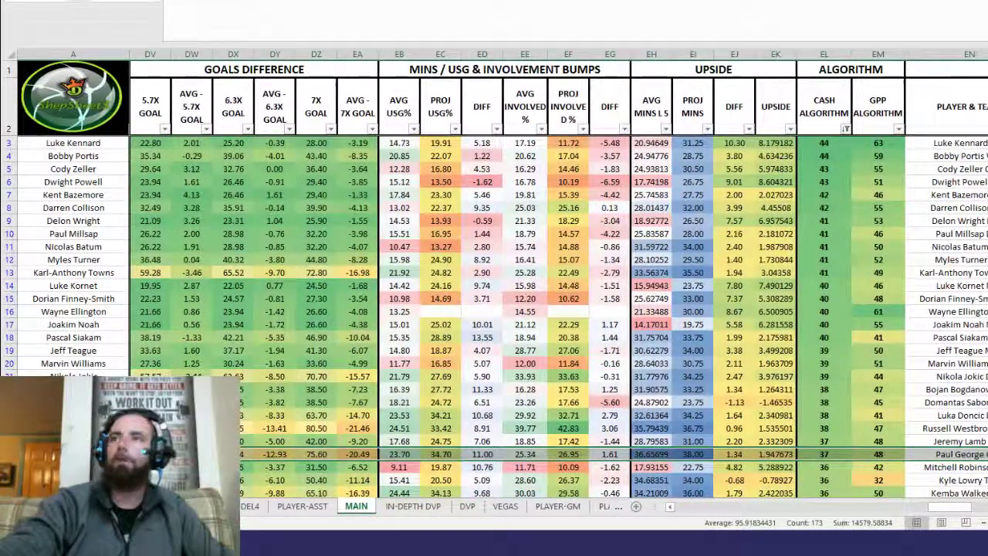
scroll(494, 309, "down", 9)
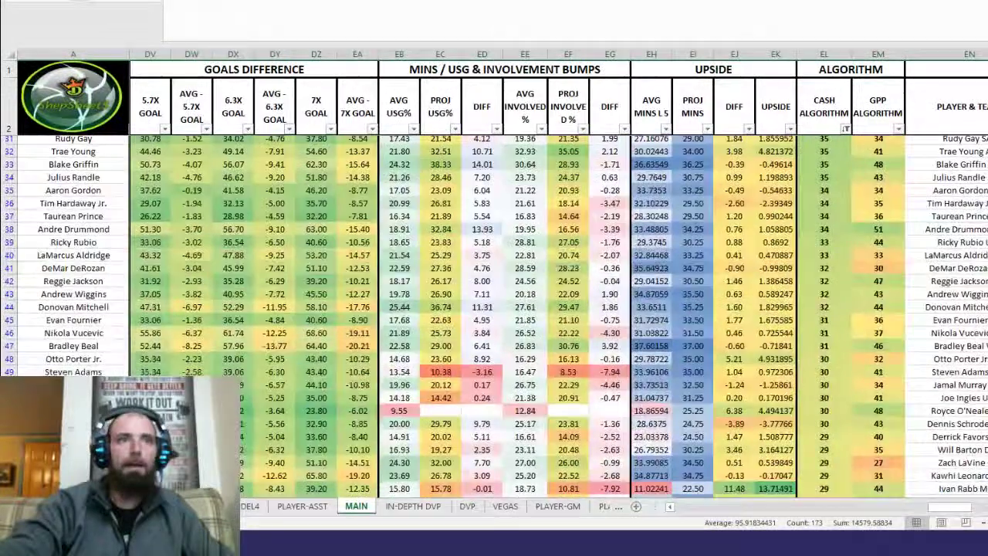
scroll(494, 309, "down", 15)
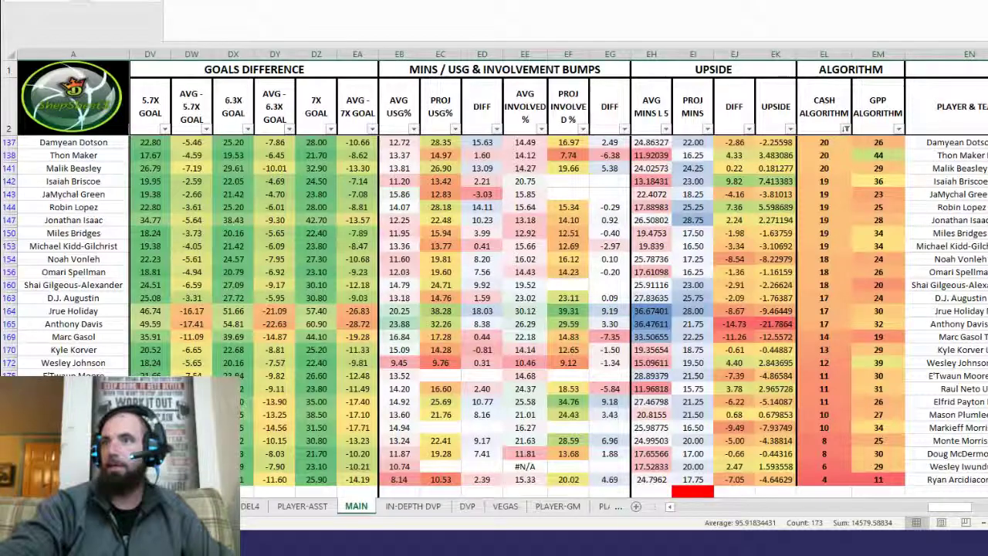
scroll(494, 309, "up", 8)
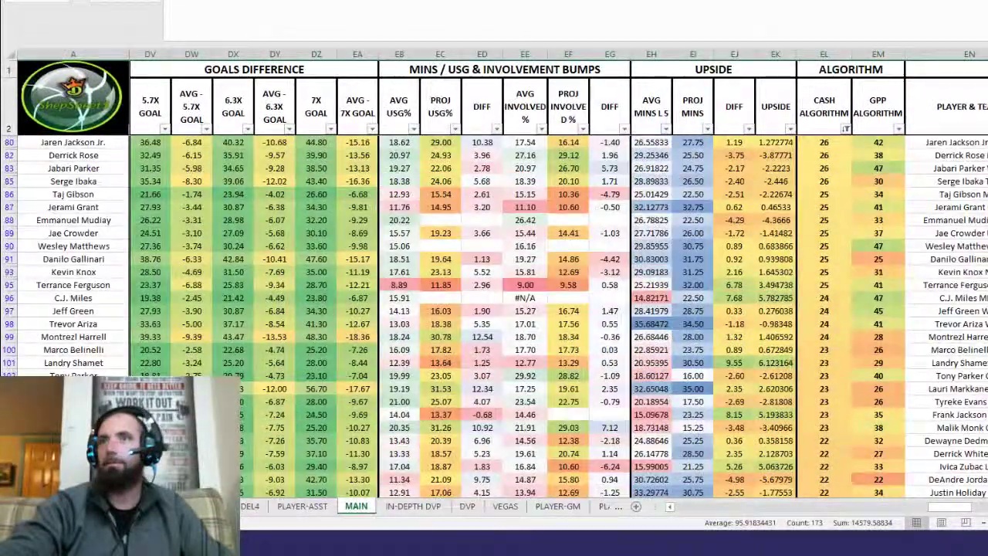
scroll(495, 309, "up", 6)
scroll(404, 286, "up", 11)
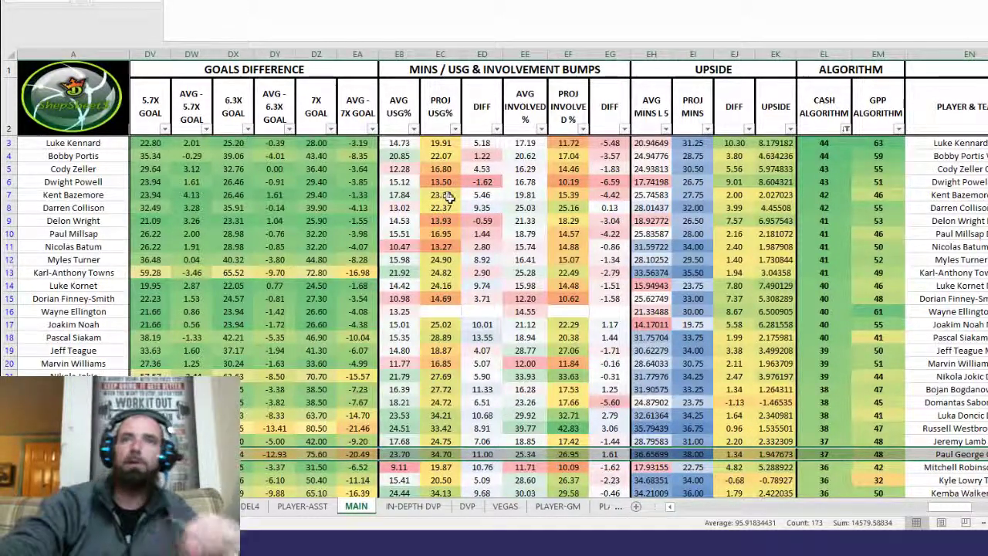
Step: Sort the player list by the GPP Algorithm column from largest to smallest
left_click(899, 129)
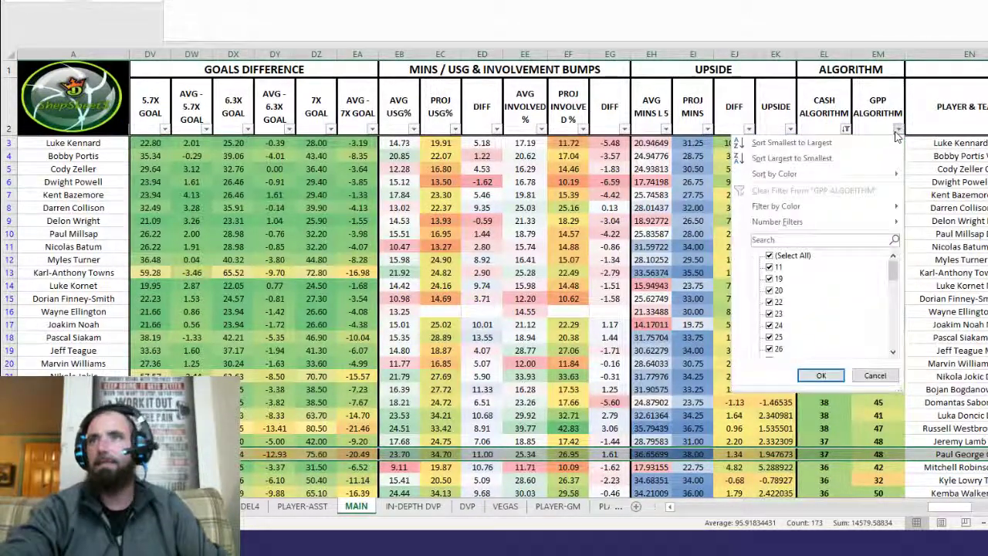
left_click(832, 159)
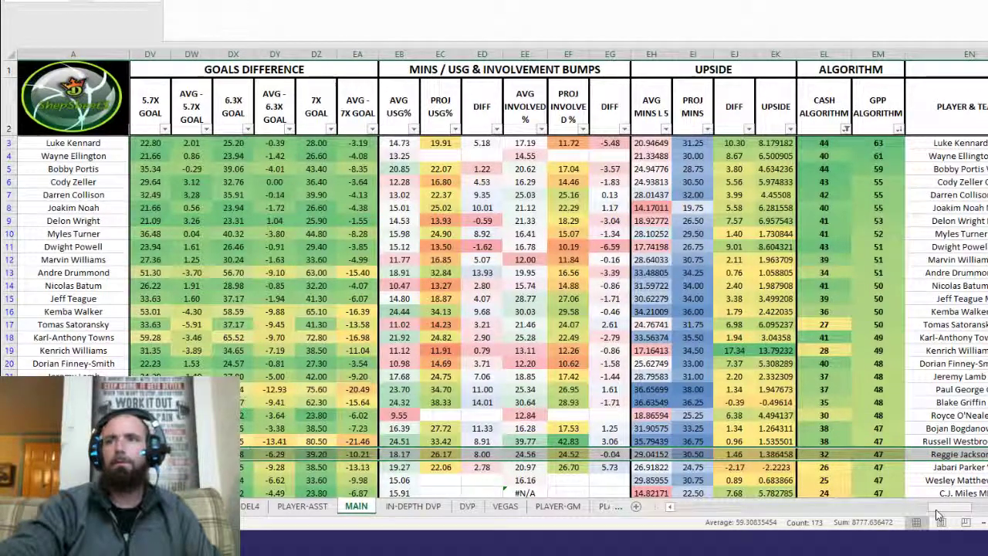
Step: Examine the GPP-sorted players' usage and involvement bumps, upside, projections, floor/ceiling, projected averages and goals difference
left_click_drag(938, 510, 933, 517)
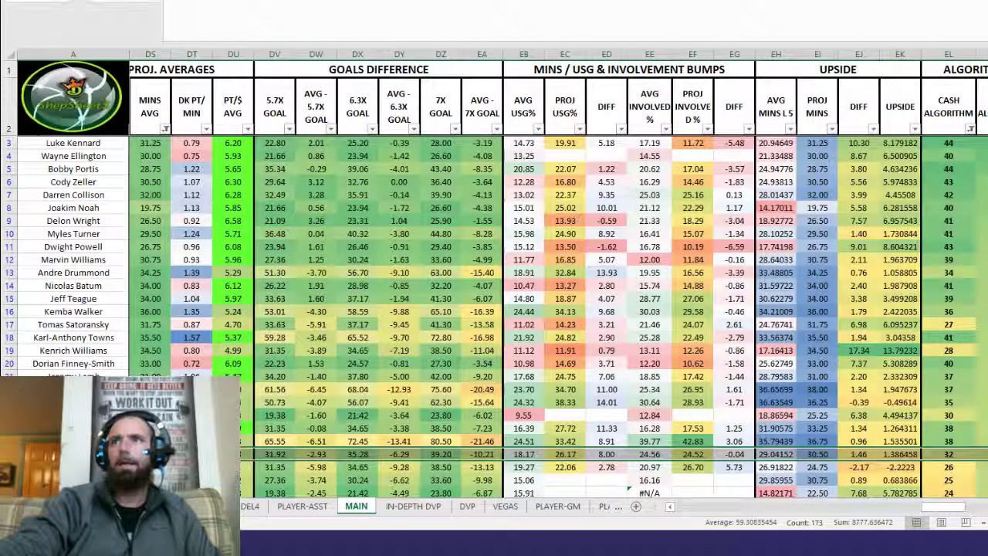
scroll(540, 309, "down", 10)
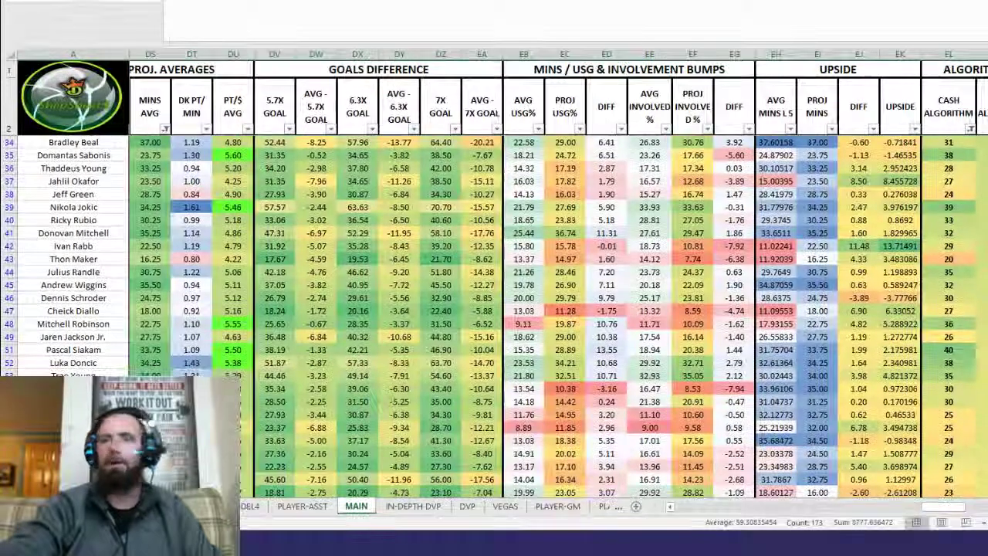
scroll(541, 308, "down", 3)
scroll(541, 309, "down", 3)
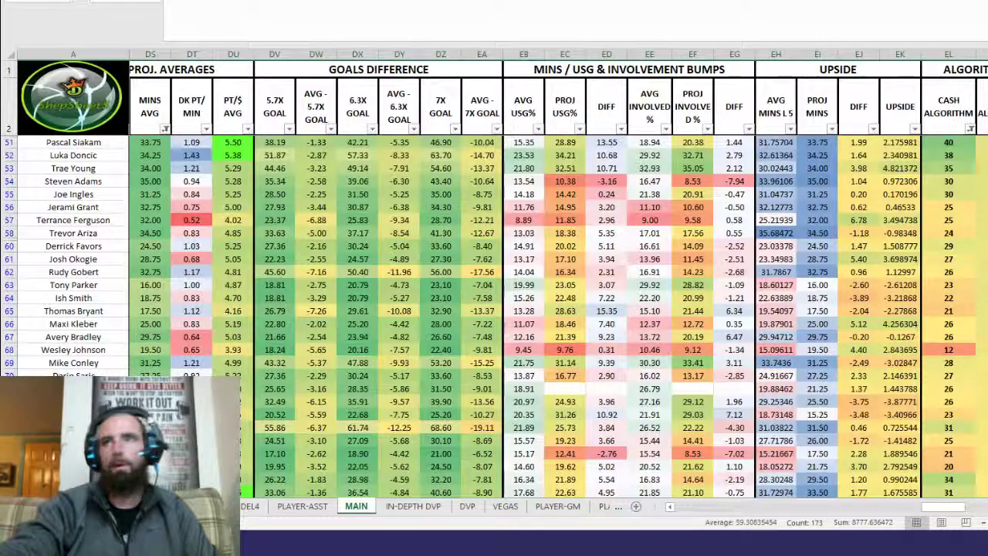
scroll(541, 309, "up", 16)
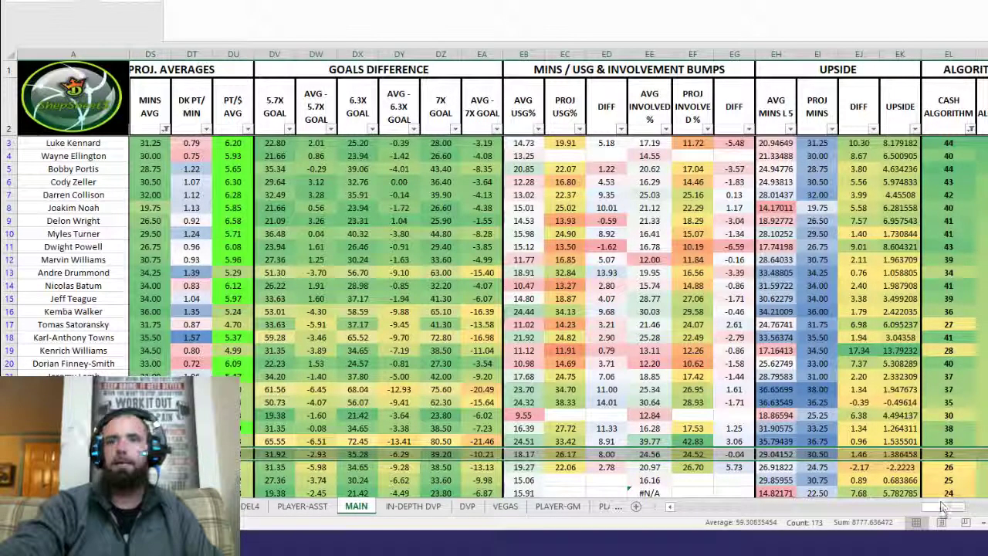
left_click_drag(944, 507, 915, 516)
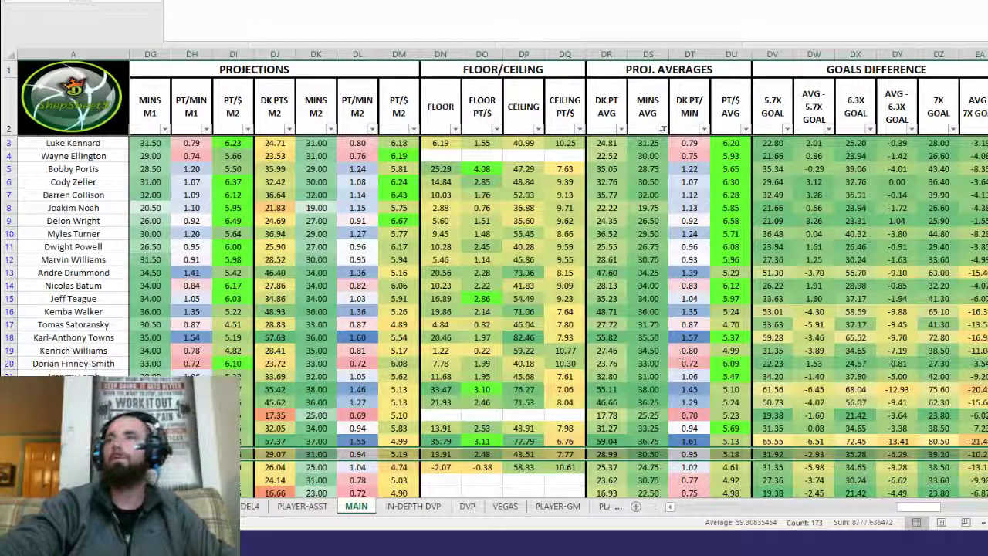
scroll(504, 298, "down", 4)
scroll(503, 298, "up", 4)
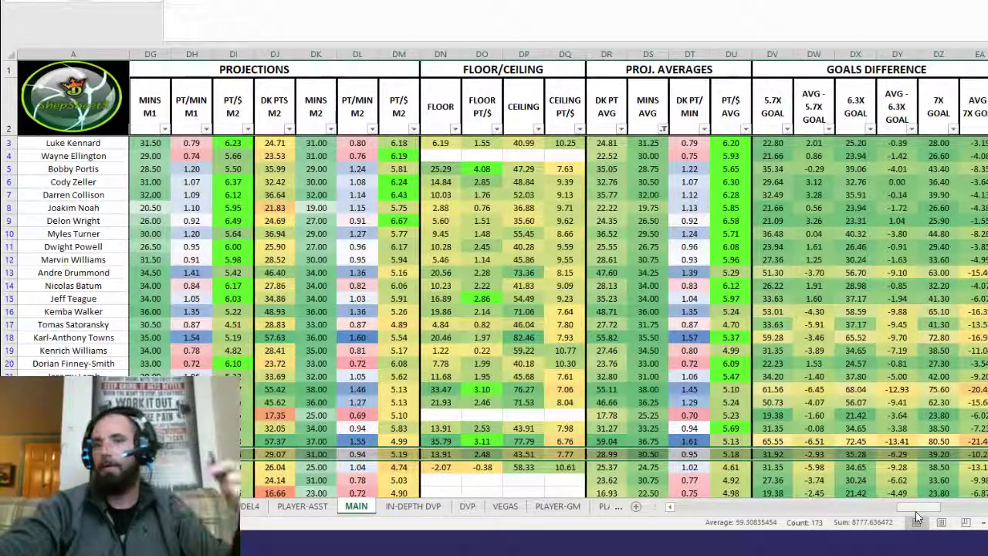
left_click_drag(918, 516, 943, 519)
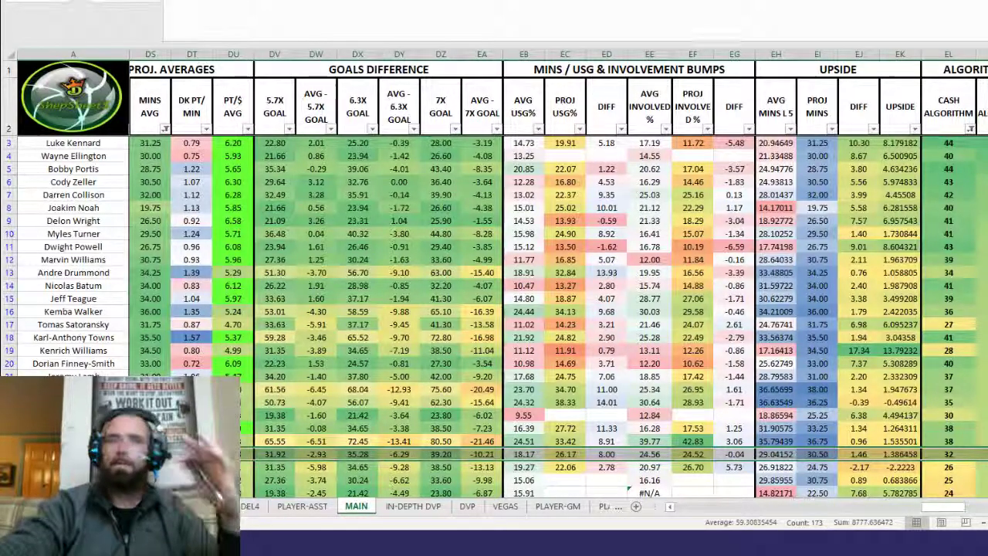
mouse_move(328, 544)
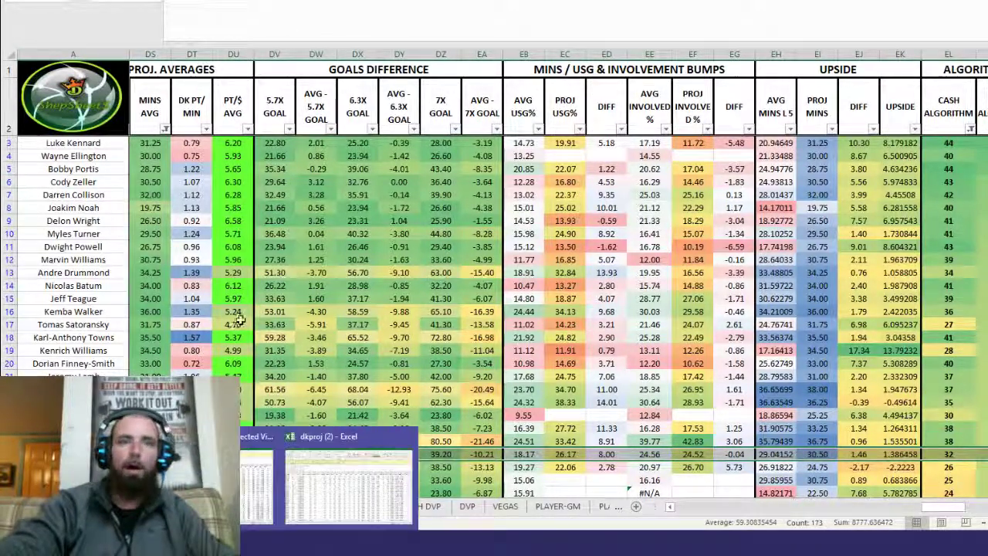
left_click(349, 485)
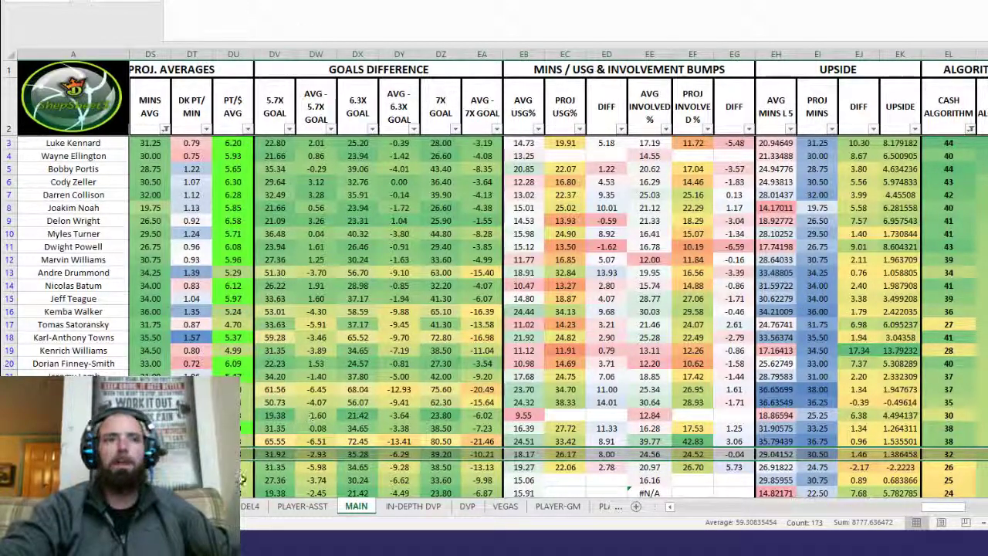
mouse_move(222, 545)
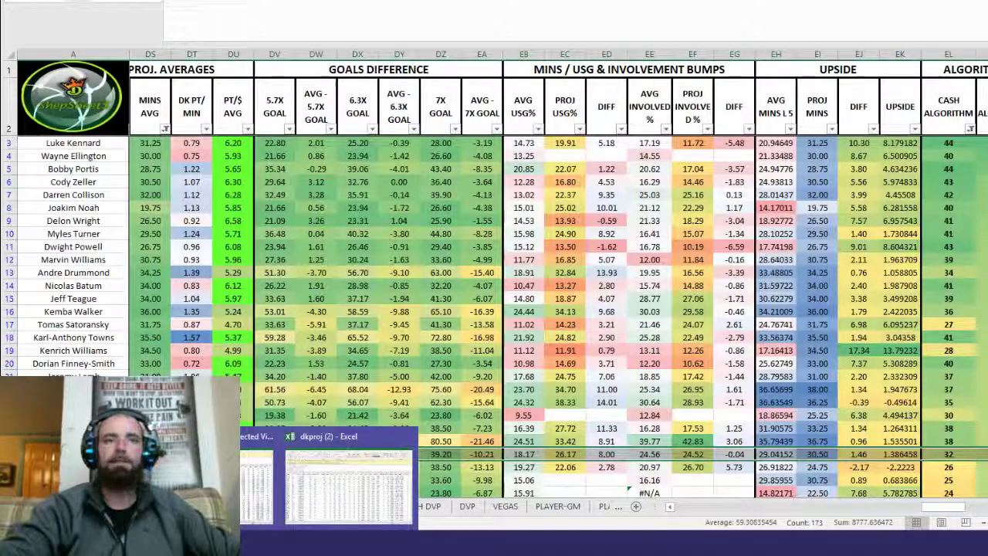